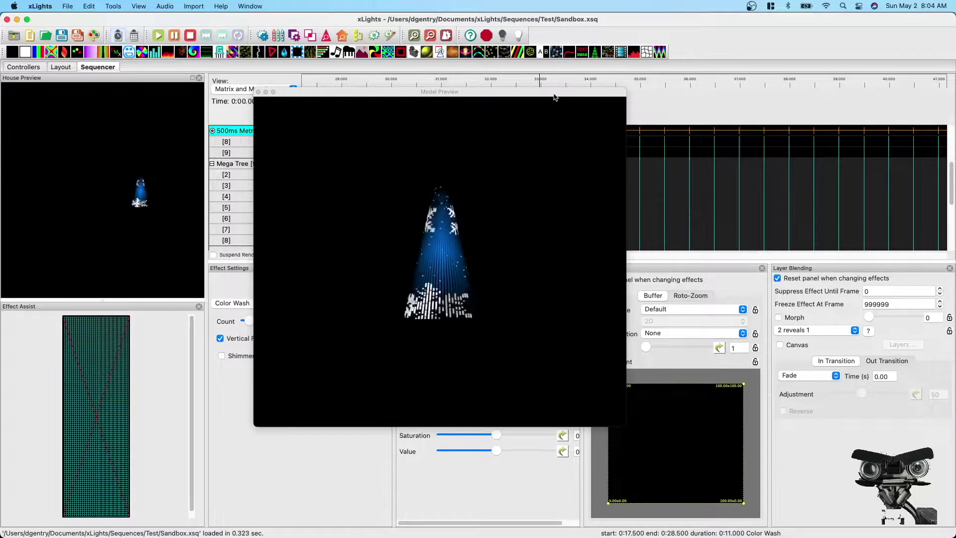
- Dock the floating Model Preview in the left column above House Preview
left_click_drag(553, 94, 164, 89)
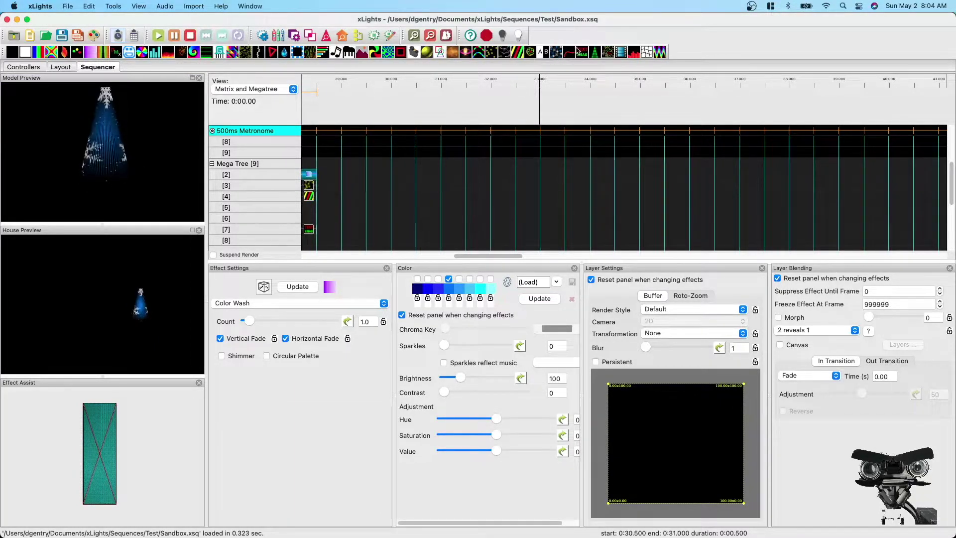
- Place a Text effect on a Mega Tree row and extend its end to about 31.45 s
left_click_drag(582, 51, 427, 208)
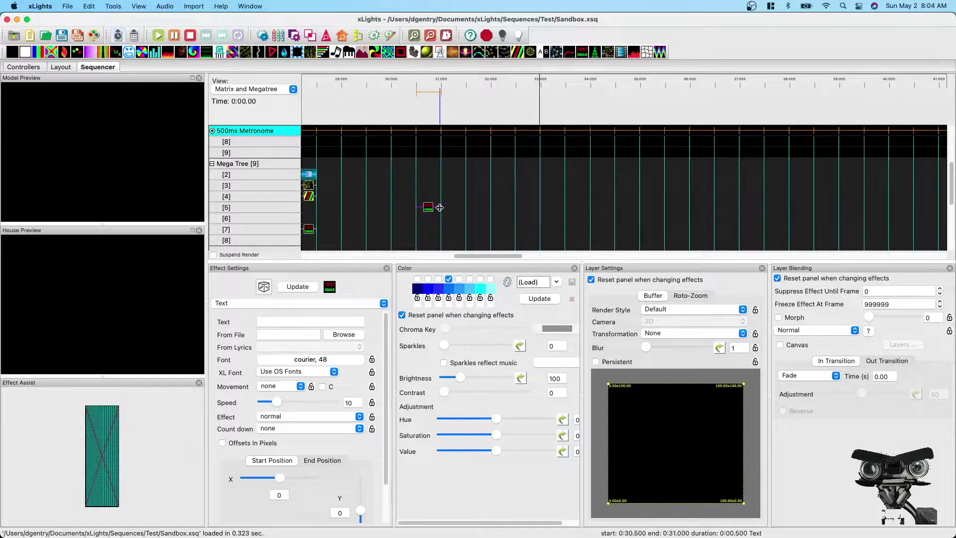
left_click_drag(439, 207, 465, 208)
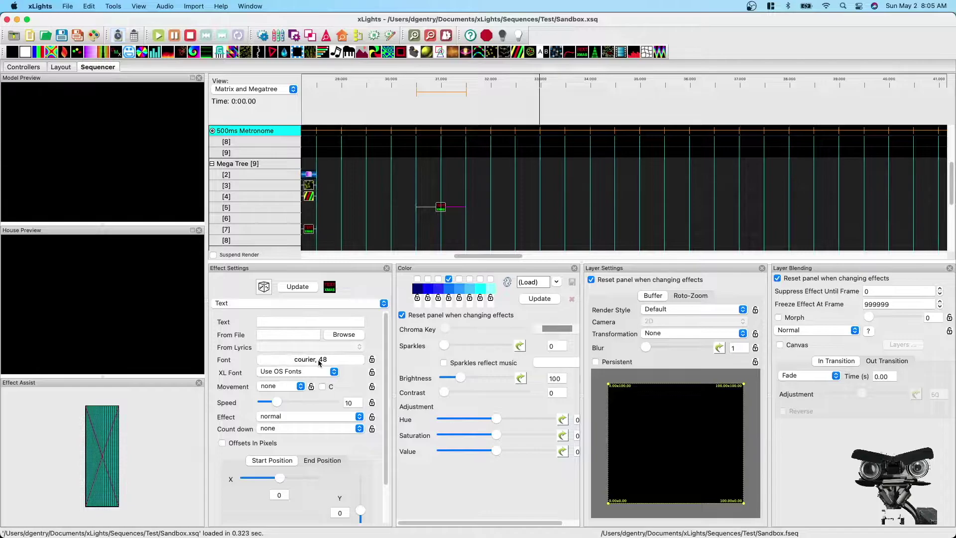
- Download DH_snowflakes.ttf from dafont's Christmas fonts list, confirm it finished, and return to xLights
left_click(190, 526)
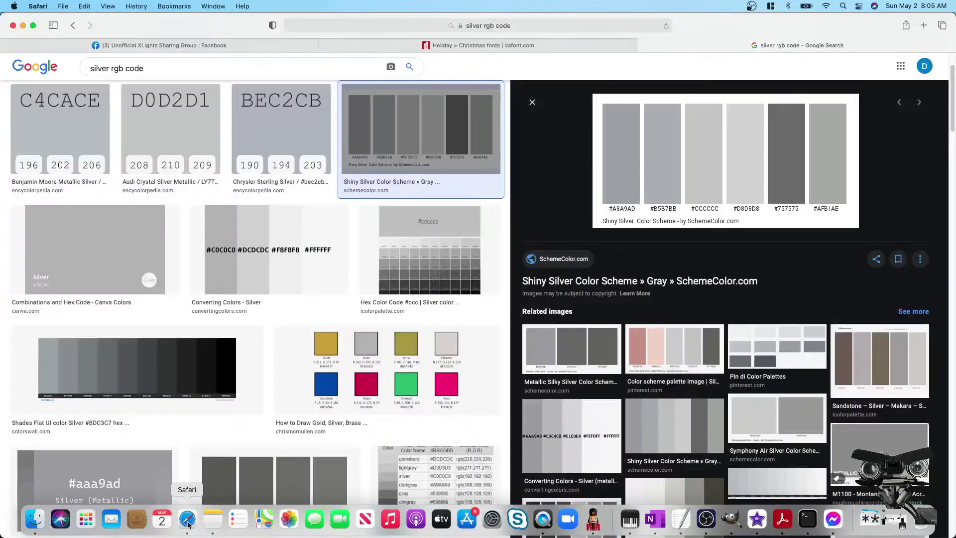
left_click(448, 46)
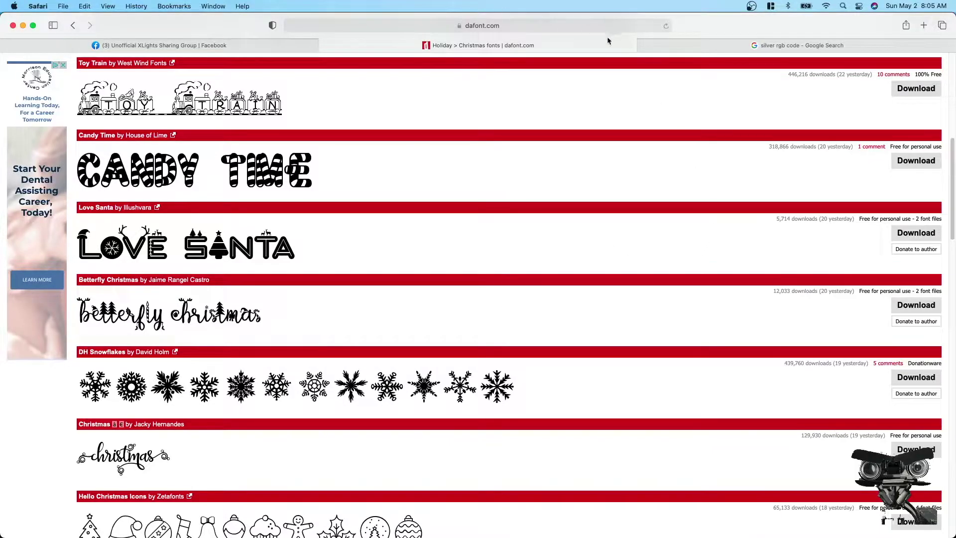
scroll(807, 188, "up", 10)
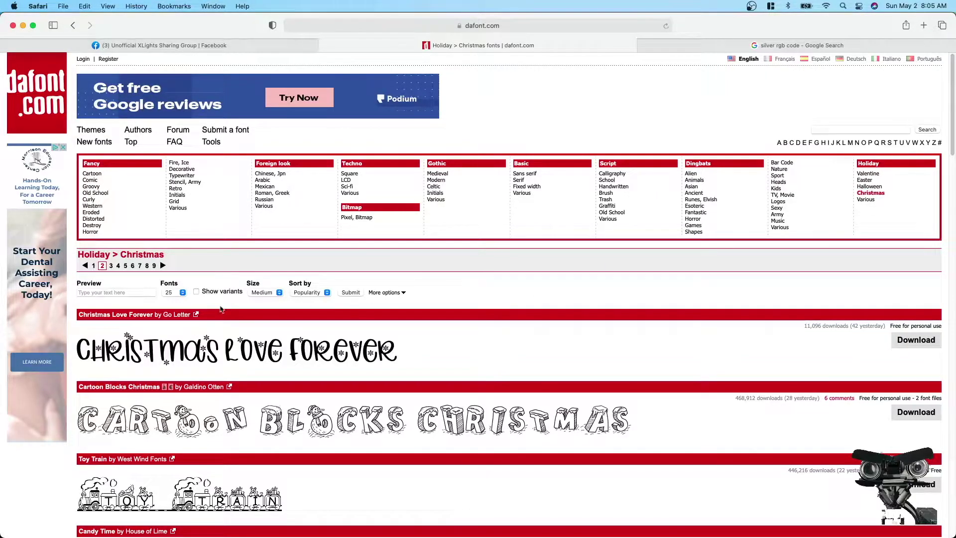
scroll(219, 338, "down", 10)
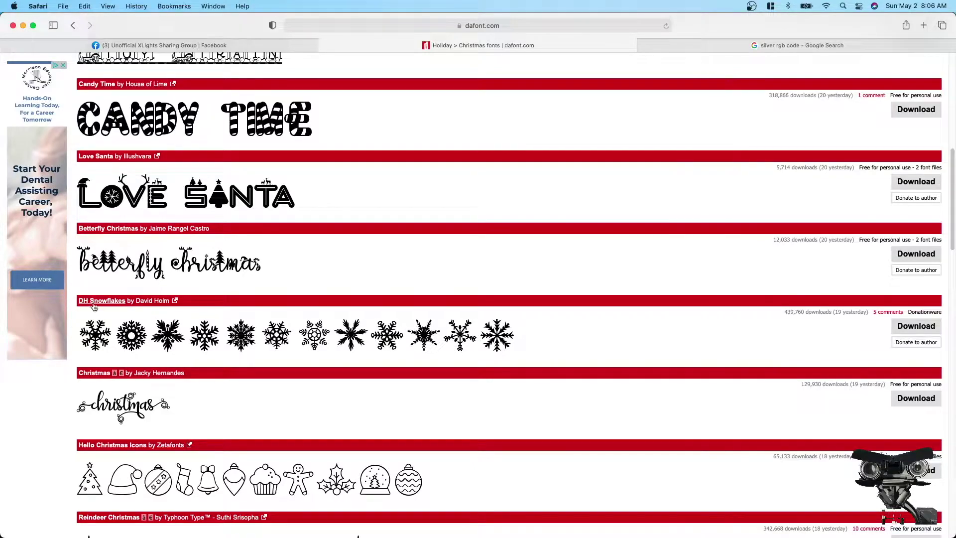
left_click(920, 329)
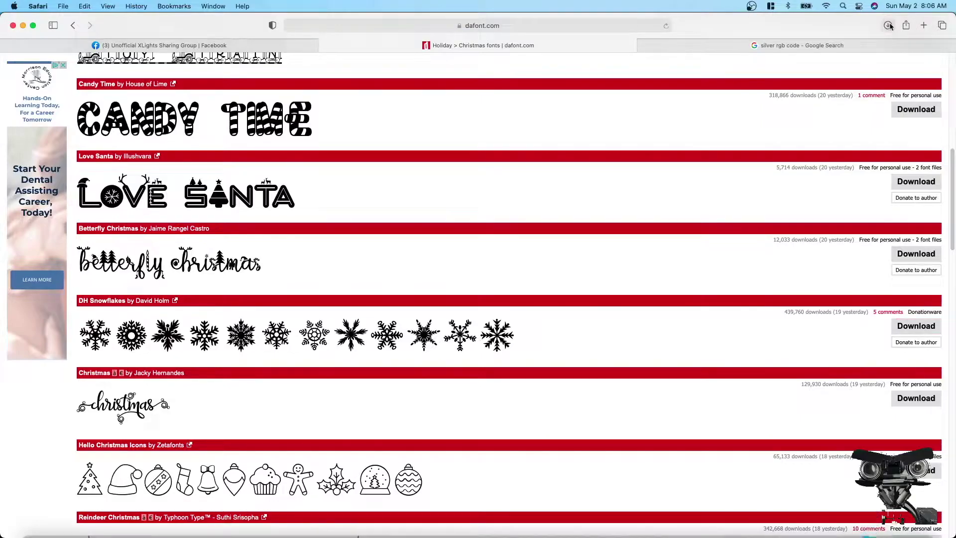
left_click(889, 26)
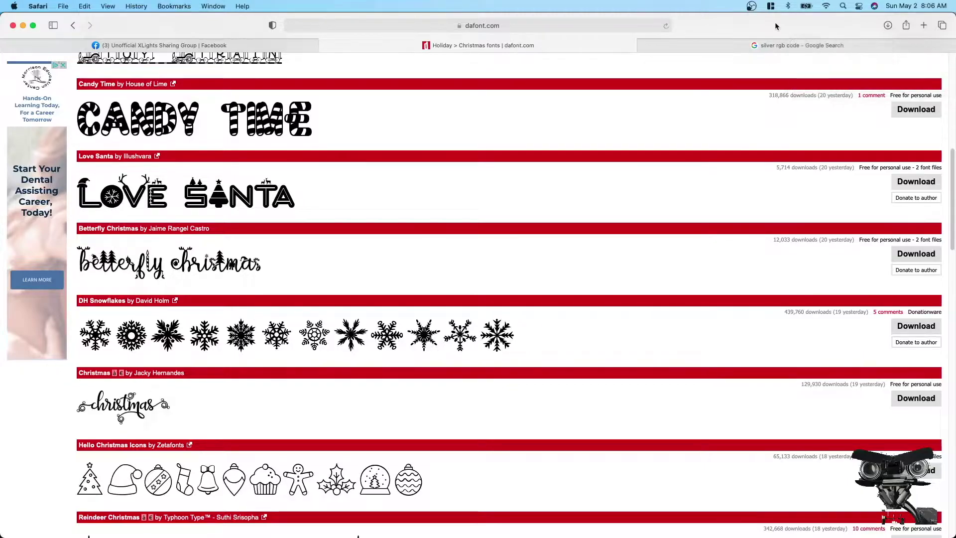
mouse_move(289, 521)
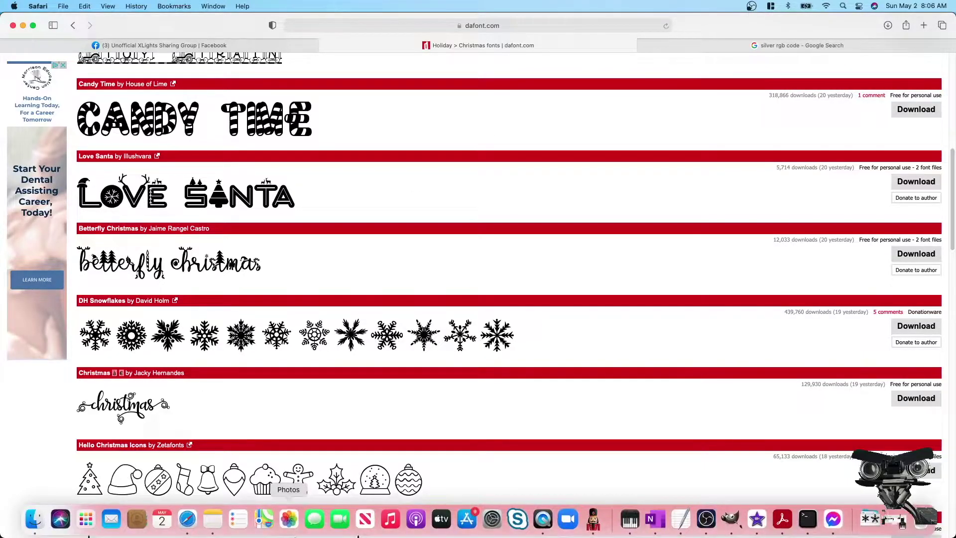
left_click(584, 520)
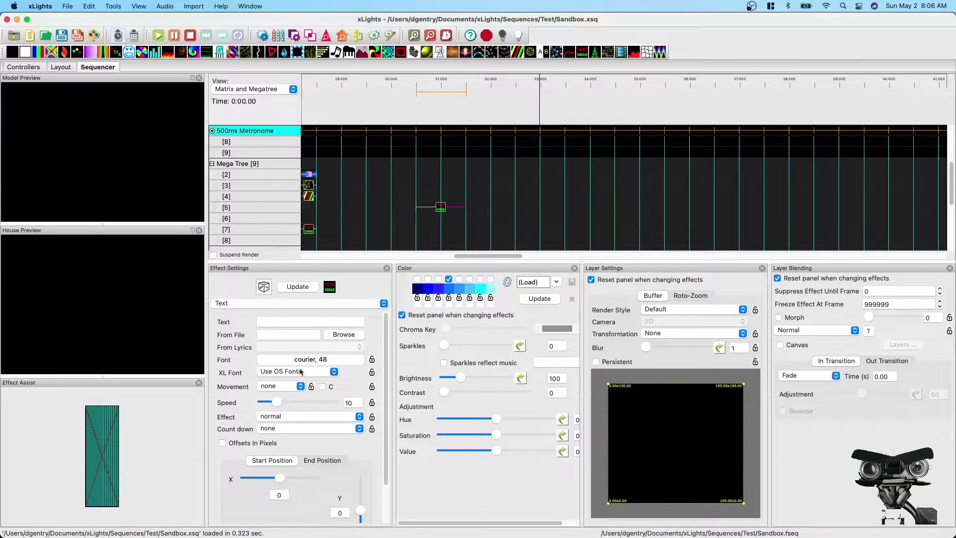
- Change the Text effect font from courier to the DH Snowflakes family at size 48
left_click(277, 374)
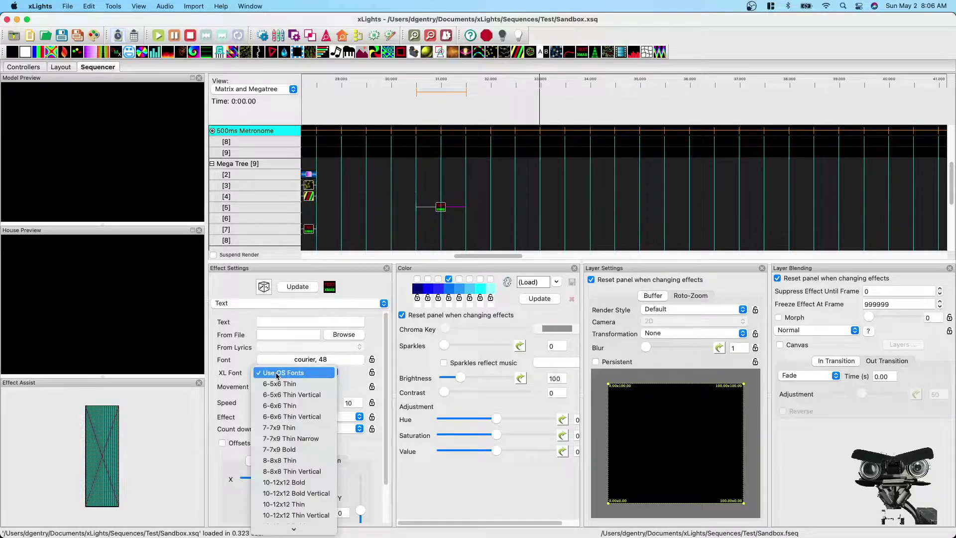
left_click(297, 359)
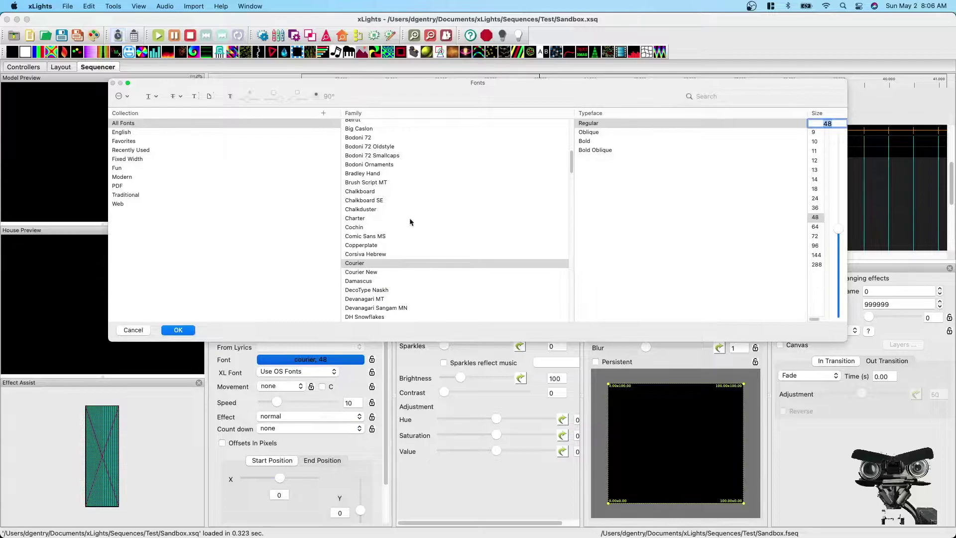
scroll(411, 222, "down", 1)
left_click(365, 296)
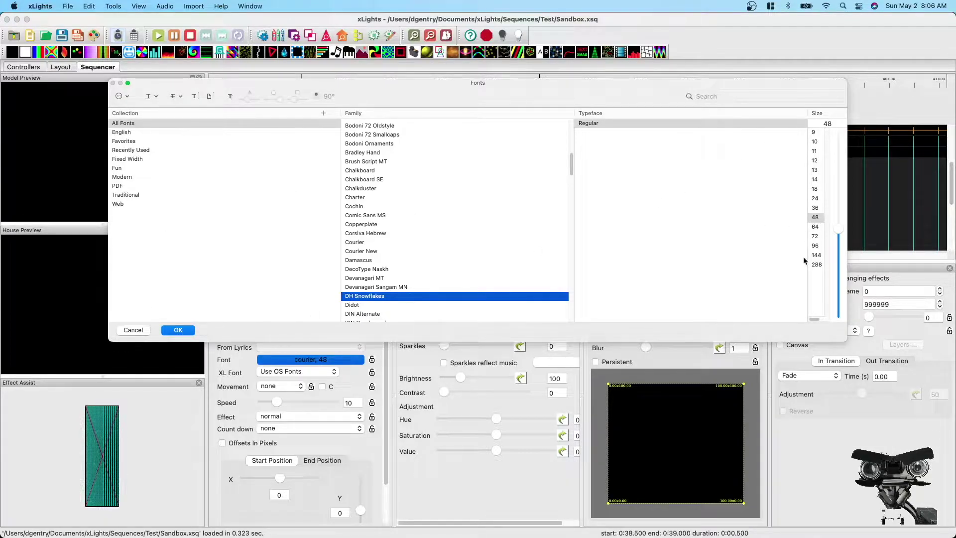
left_click(179, 330)
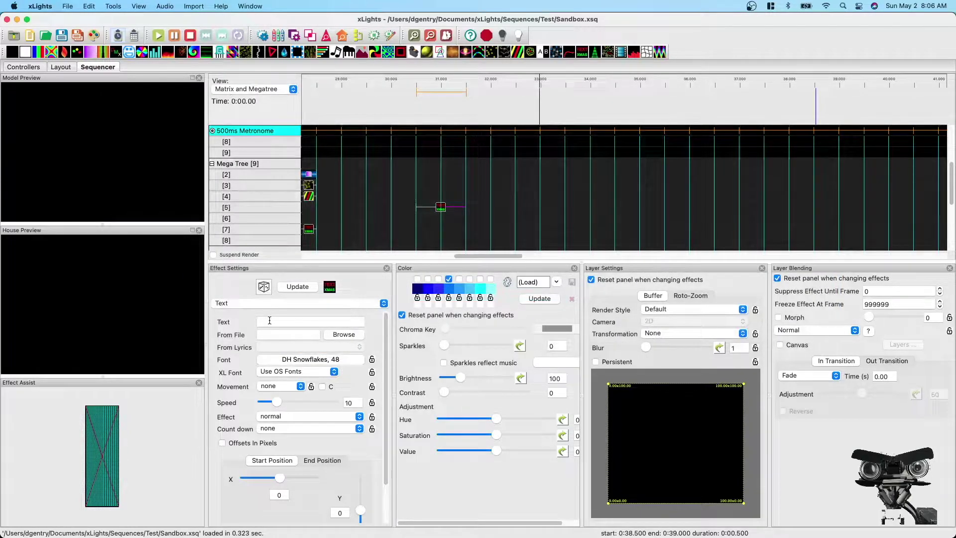
left_click(270, 320)
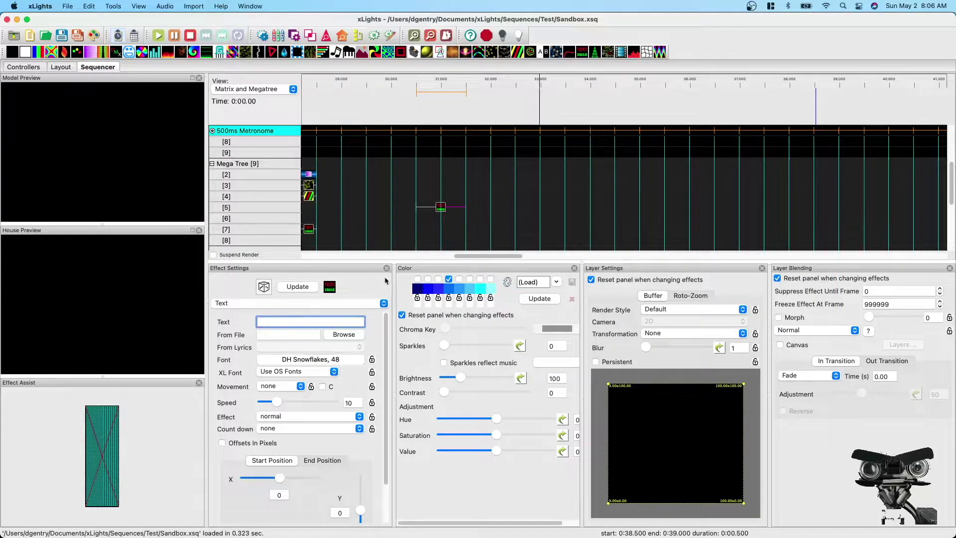
type("a")
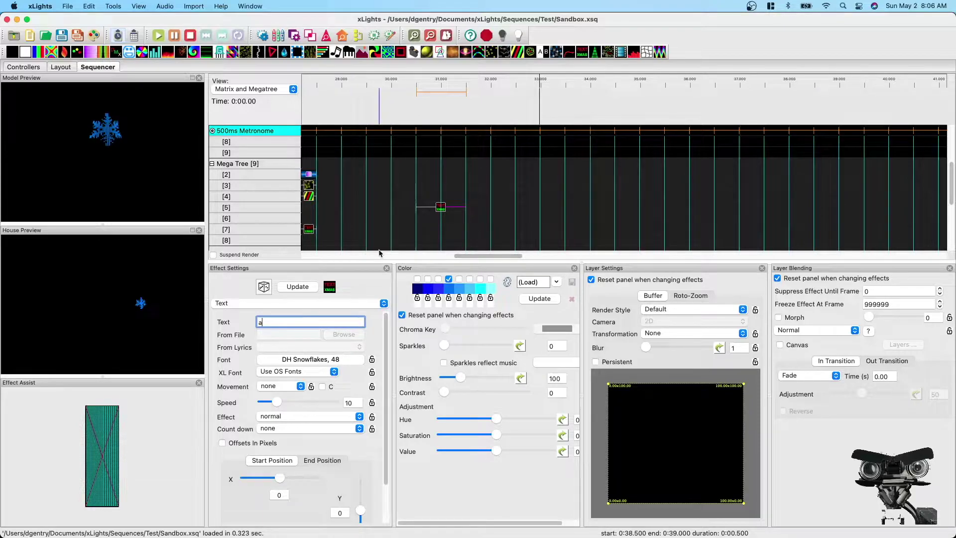
key("BackSpace")
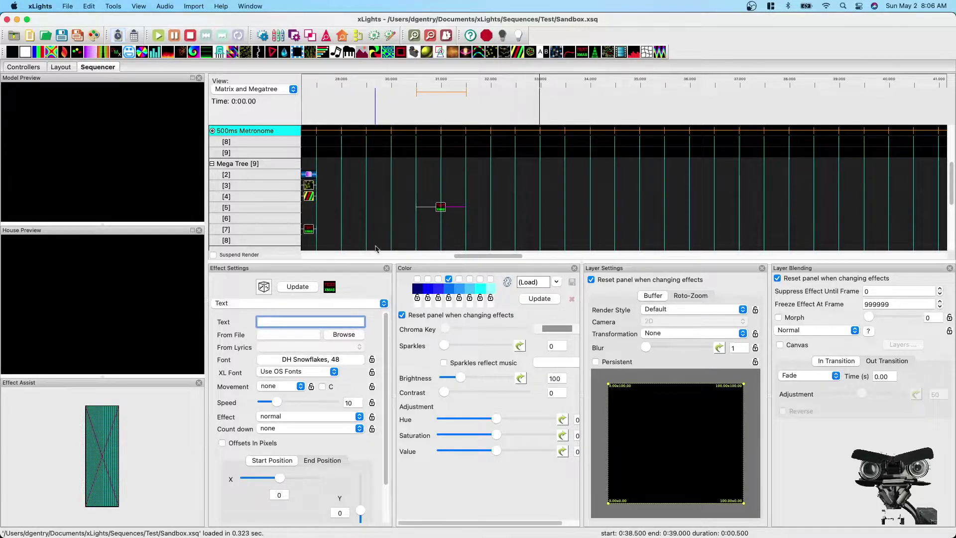
type("f")
key("BackSpace")
key("super+space")
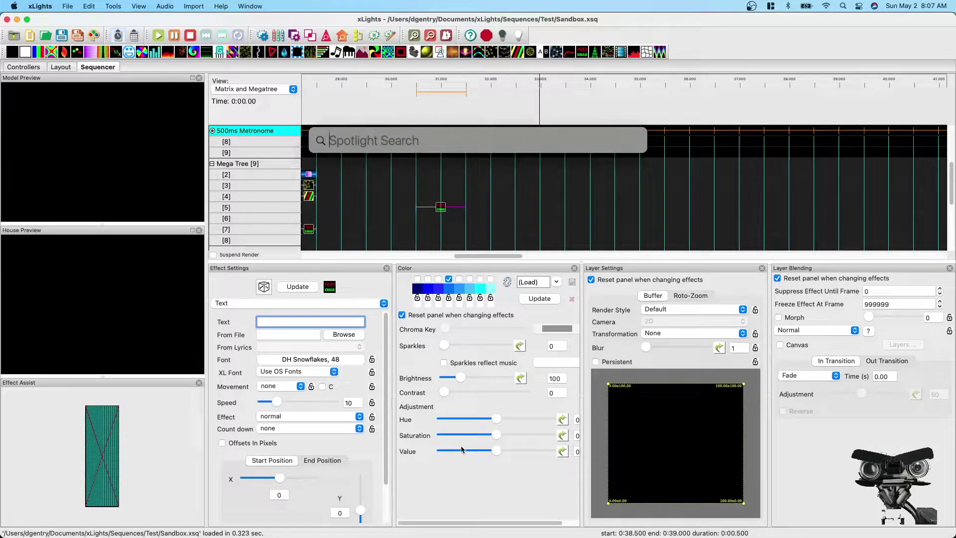
type("font")
key("Return")
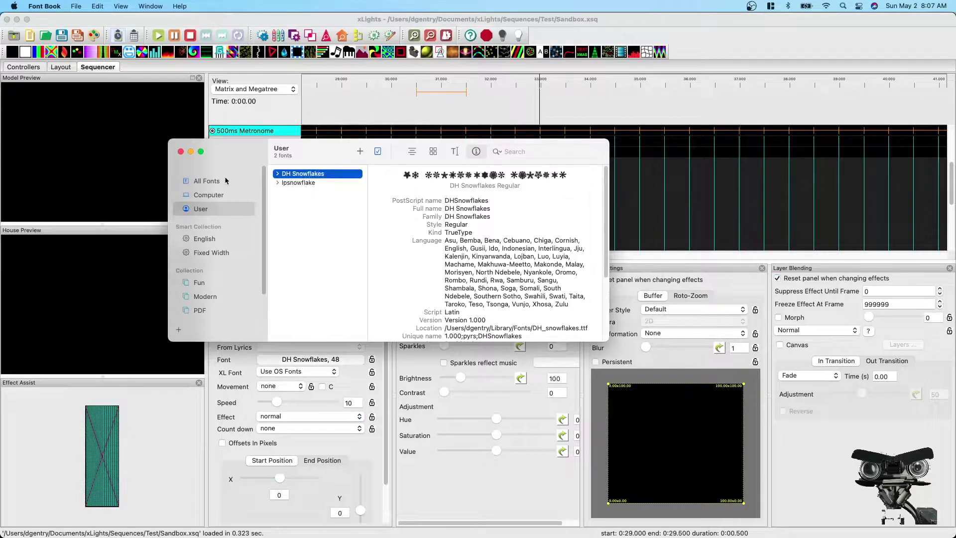
left_click(218, 186)
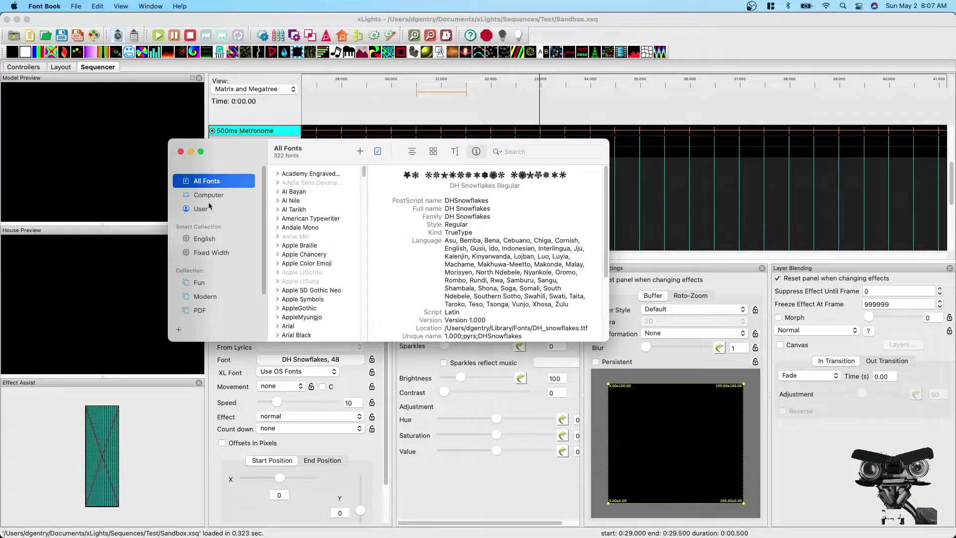
left_click(219, 208)
right_click(314, 175)
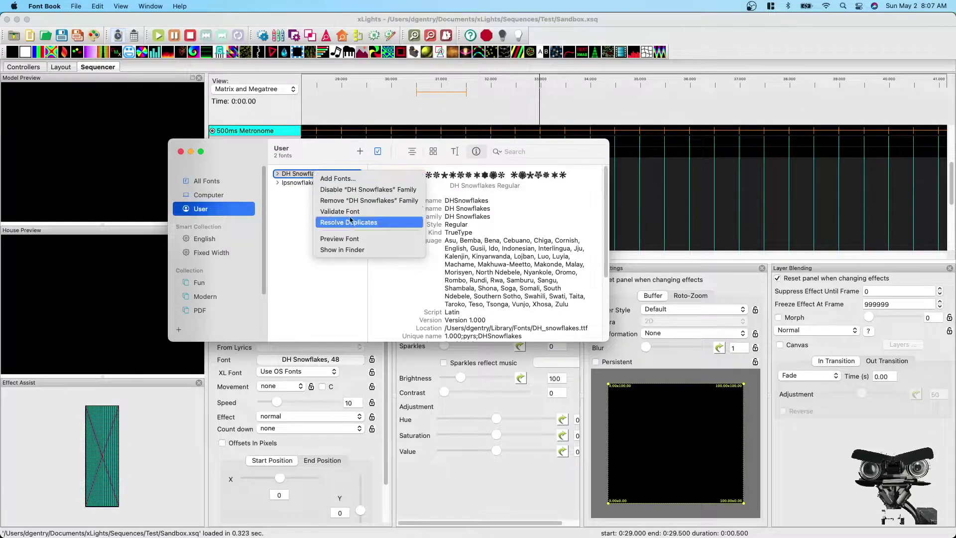
left_click(379, 241)
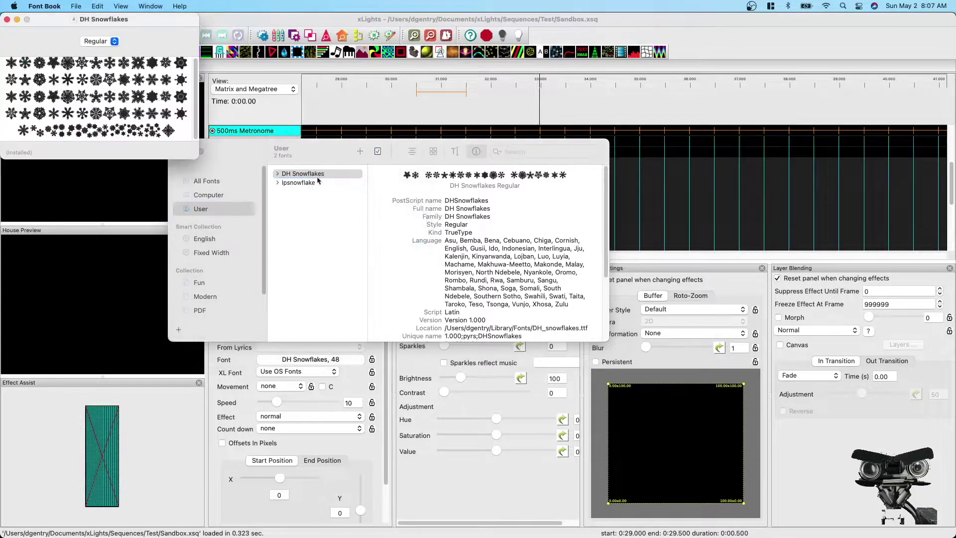
left_click_drag(135, 18, 347, 101)
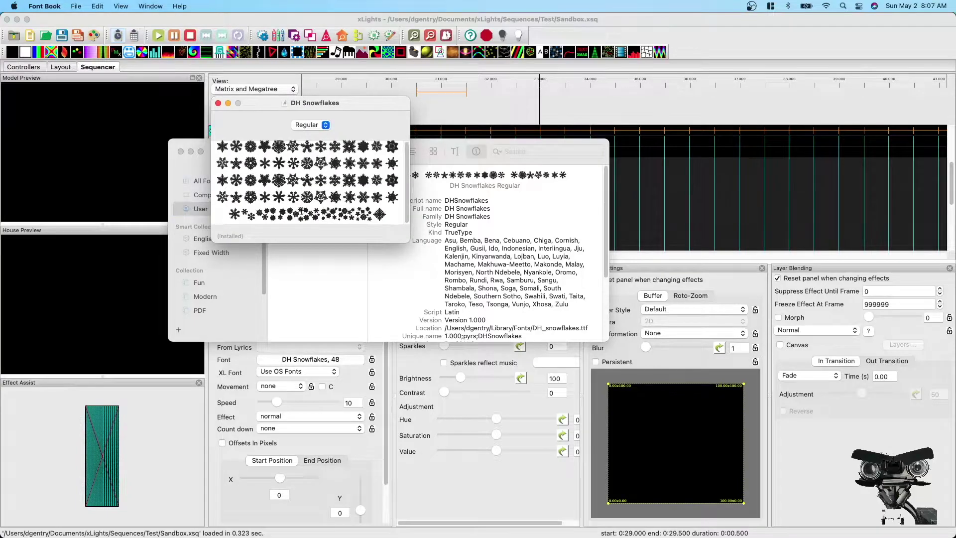
left_click(219, 104)
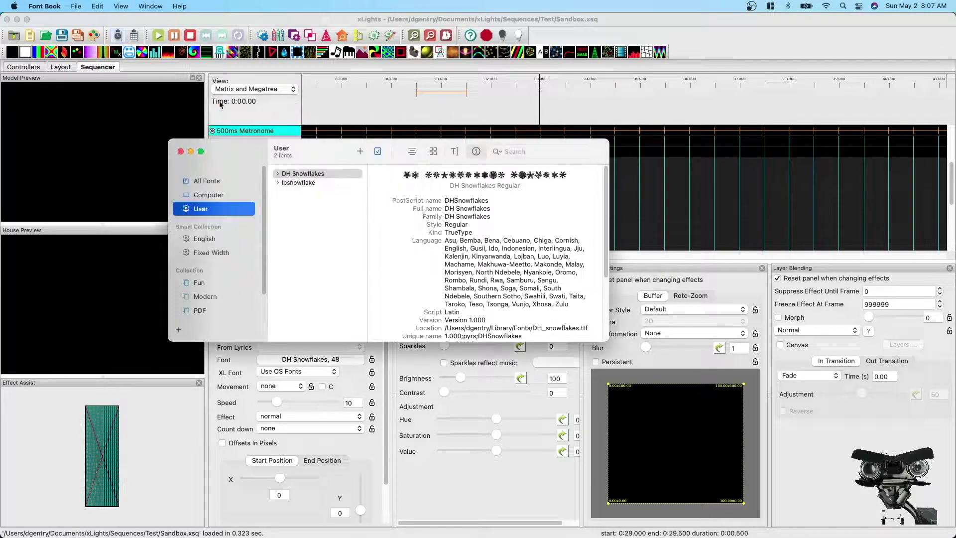
left_click(181, 152)
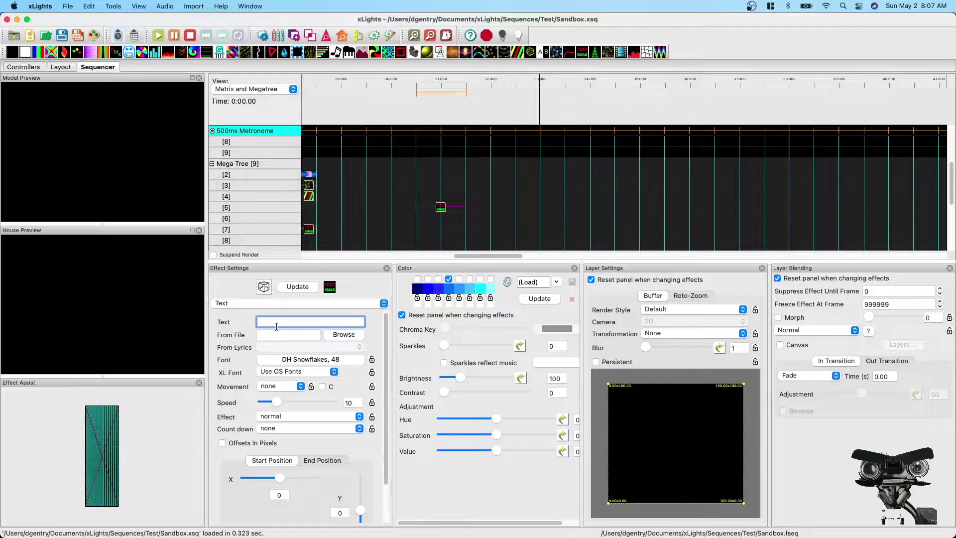
- Make the text 'sjsjsj' move down-right and stretch the effect to about 34.5 s
type("sjsjsj")
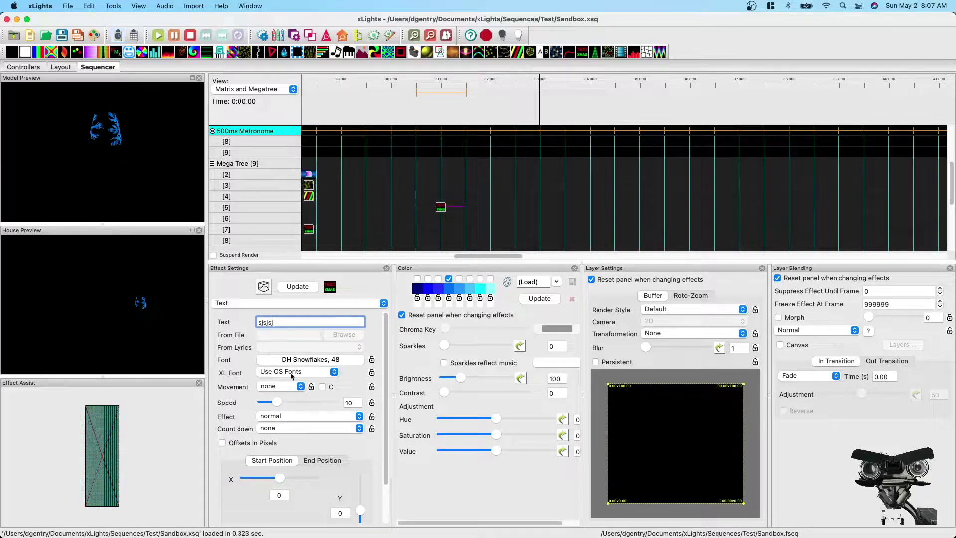
left_click(279, 387)
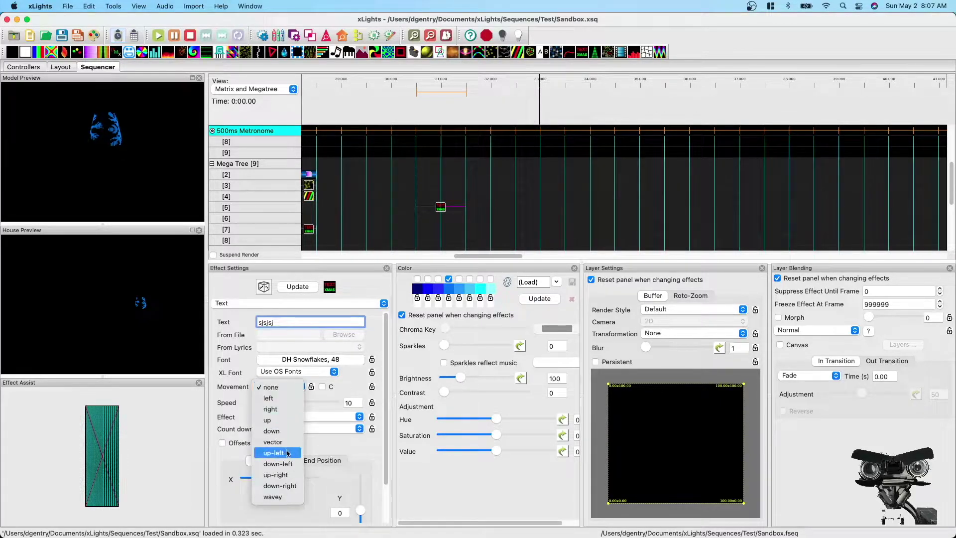
left_click(280, 485)
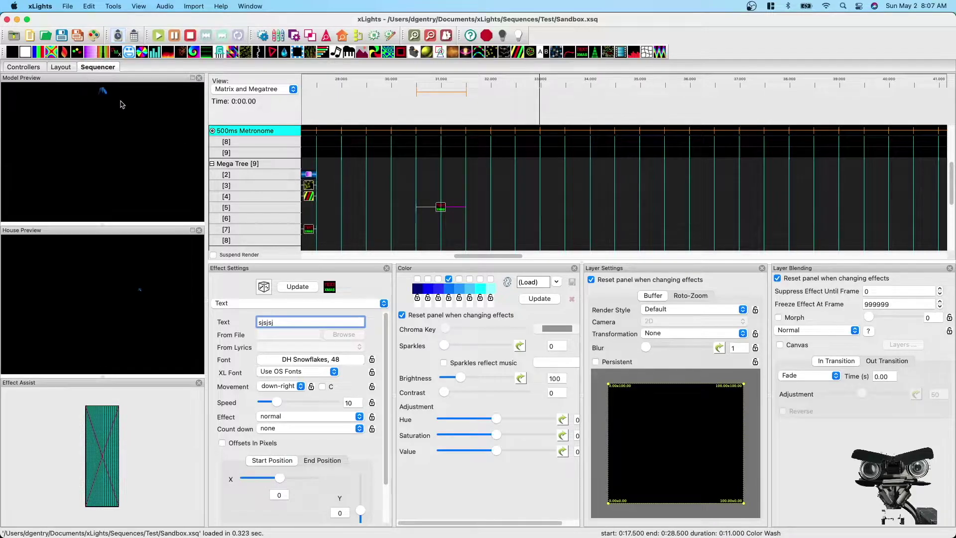
left_click(464, 208)
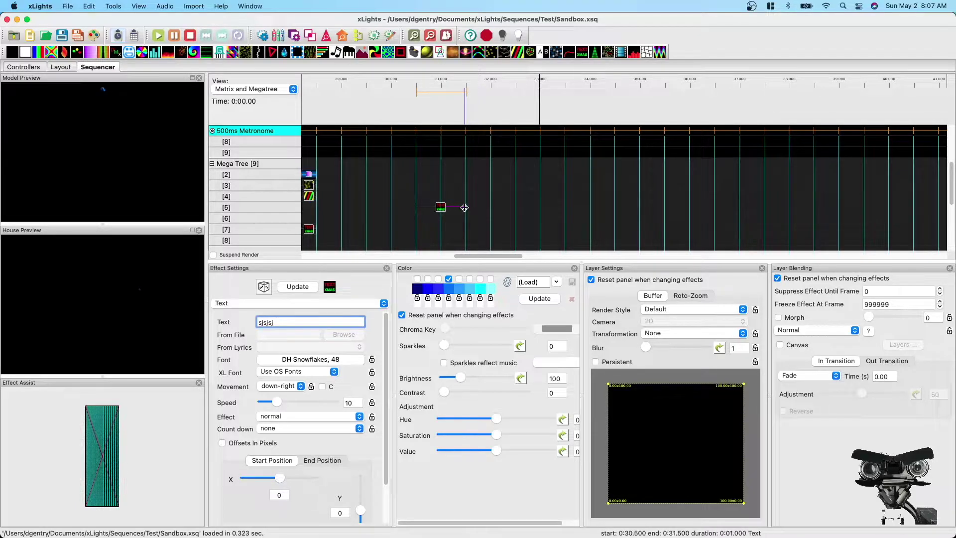
left_click_drag(465, 207, 615, 217)
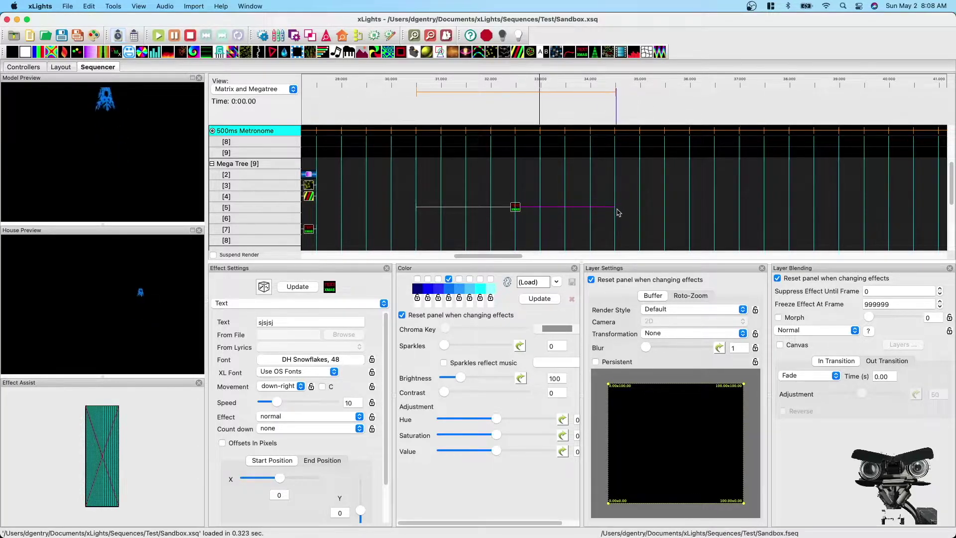
- Trim the Text effect's end slightly earlier and raise its speed to 18
left_click_drag(617, 213, 592, 215)
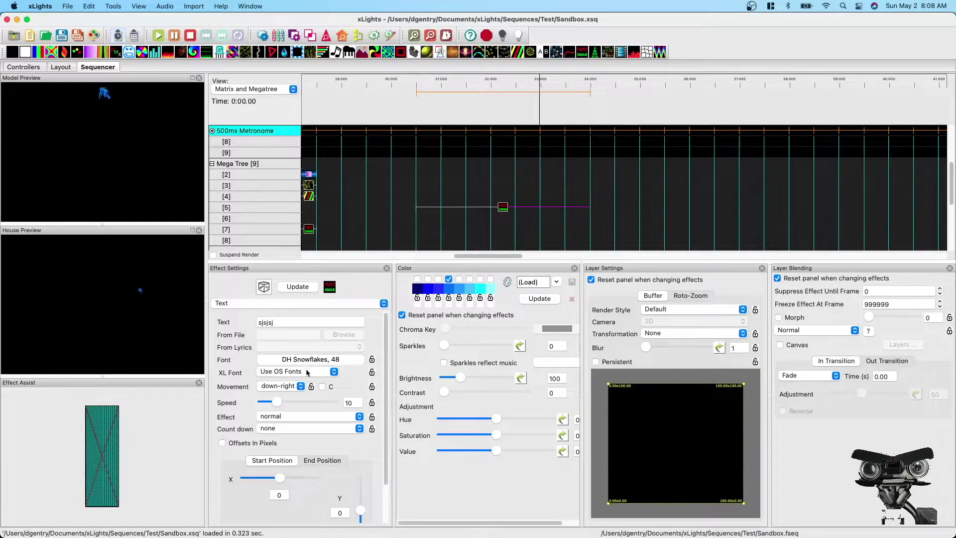
left_click(278, 403)
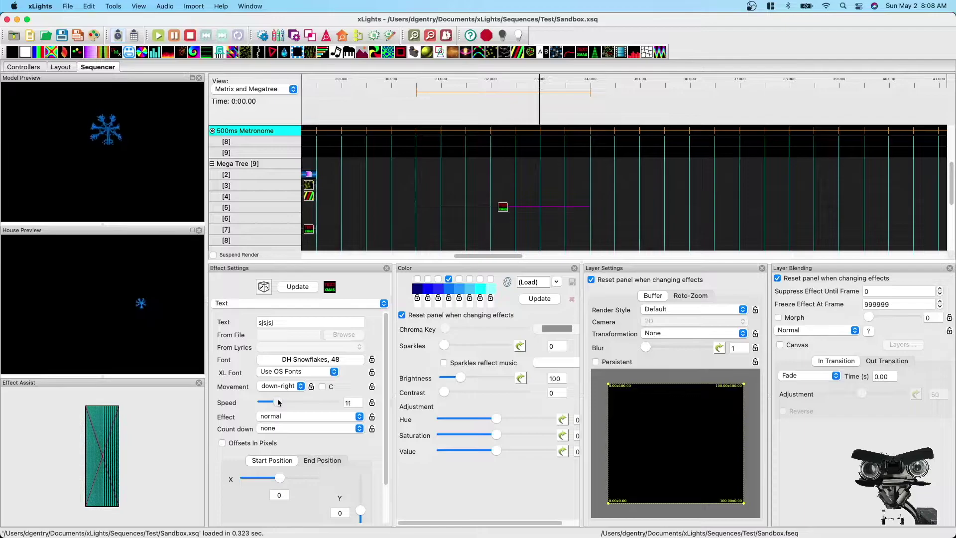
left_click_drag(279, 402, 285, 403)
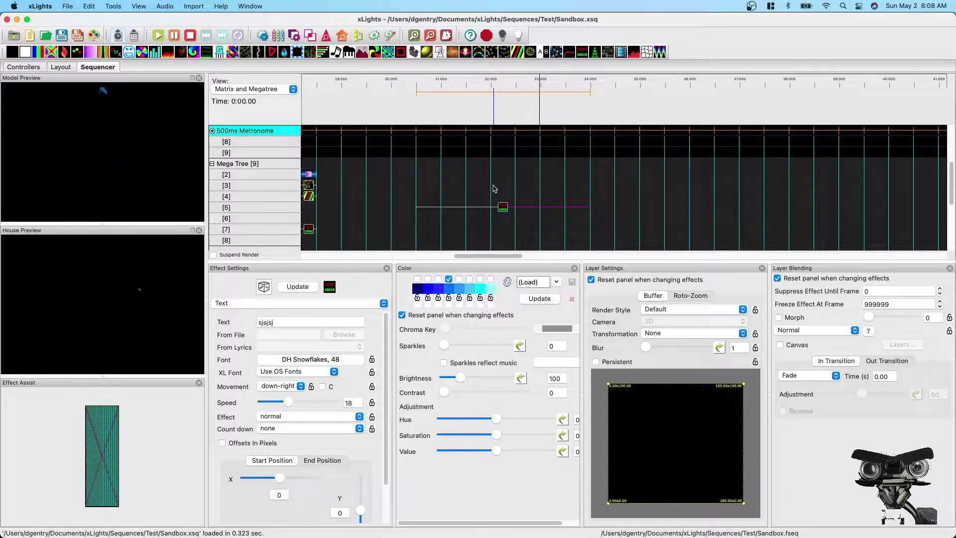
left_click(439, 208)
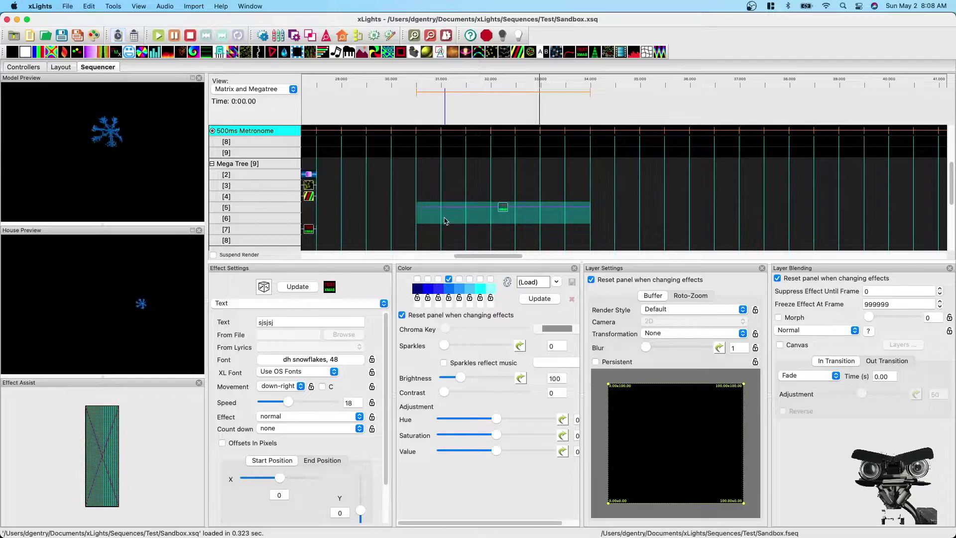
- Paste the snowflake Text effect onto rows [6] and [7], with the row [6] copy moving down-left
left_click(423, 210)
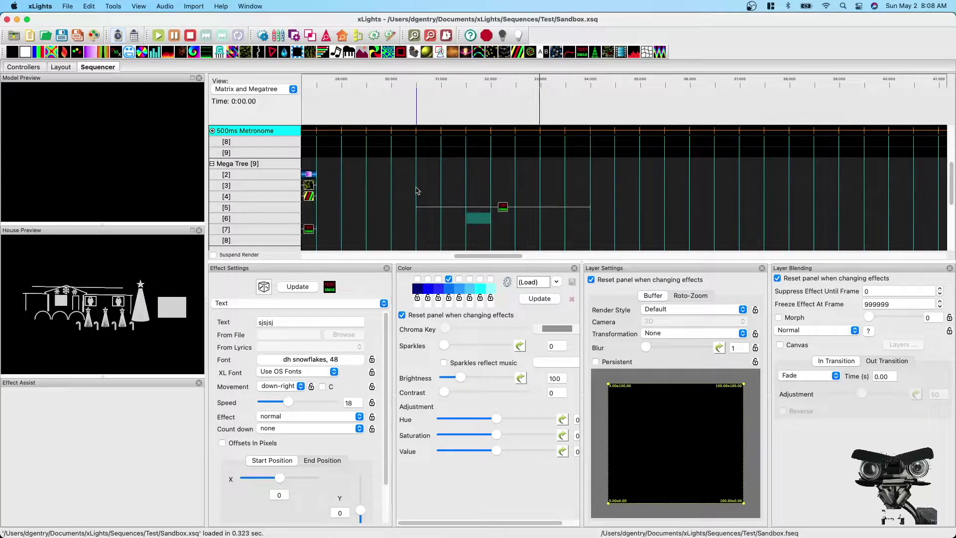
left_click(485, 220)
key("super+v")
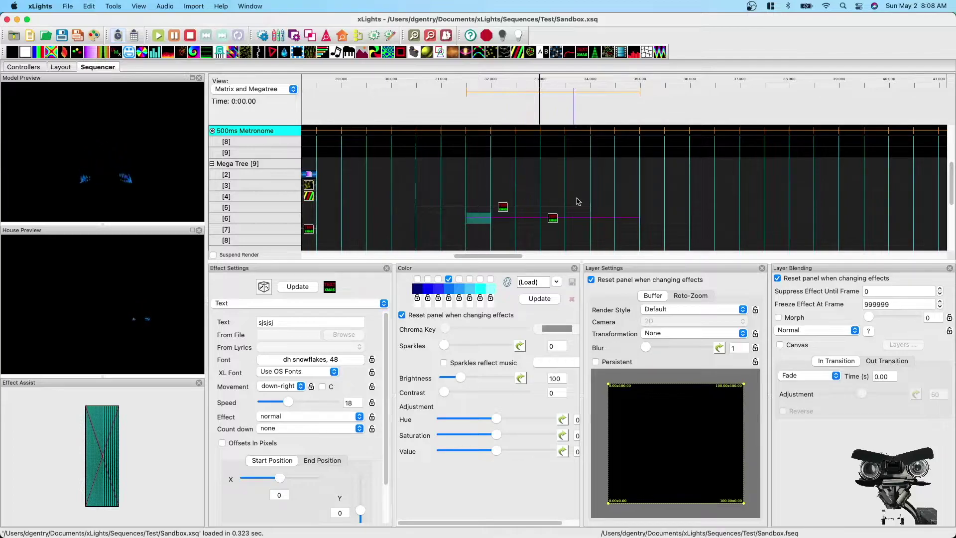
scroll(578, 201, "down", 1)
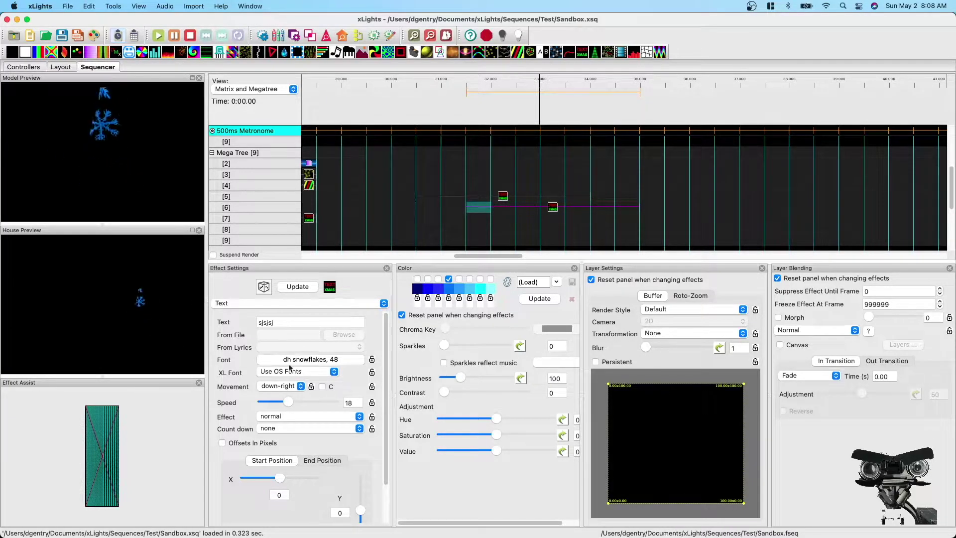
left_click(289, 389)
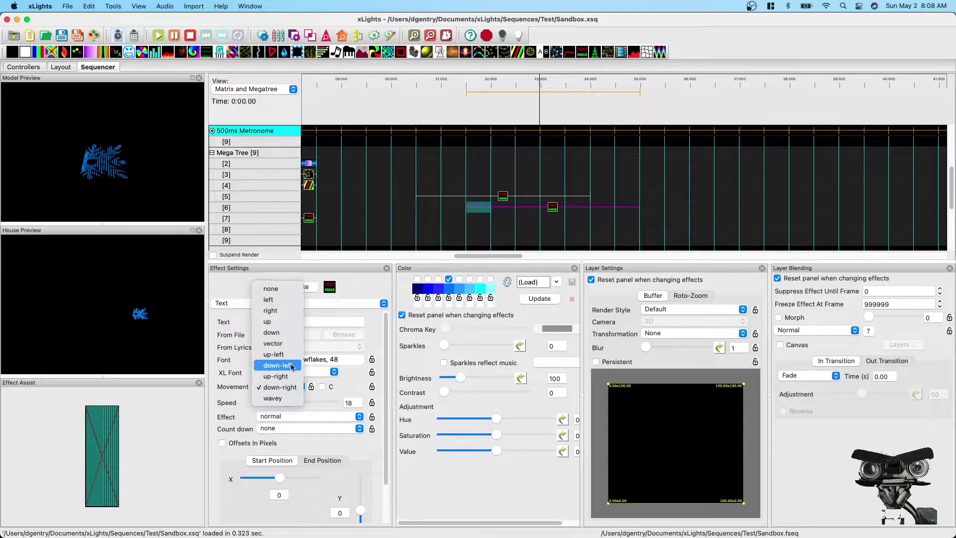
left_click(292, 367)
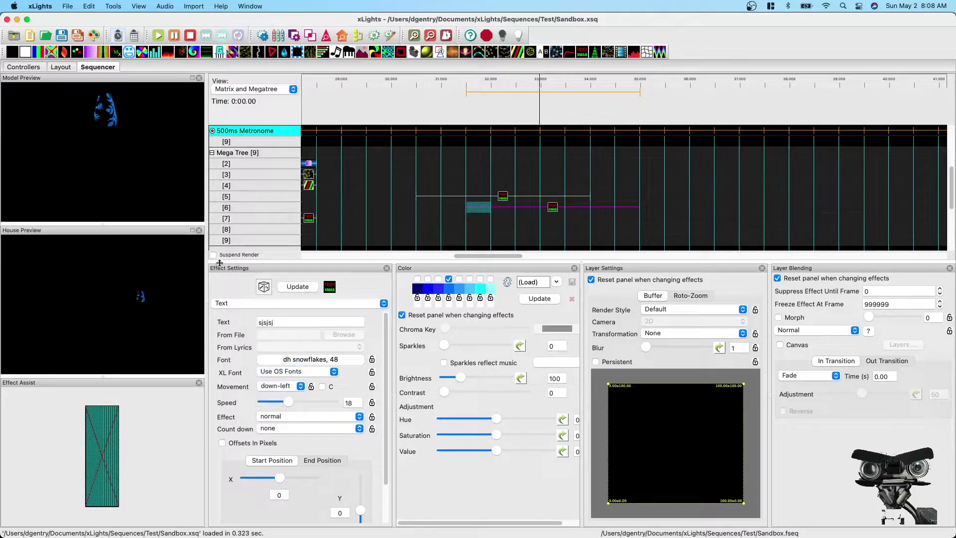
left_click(524, 221)
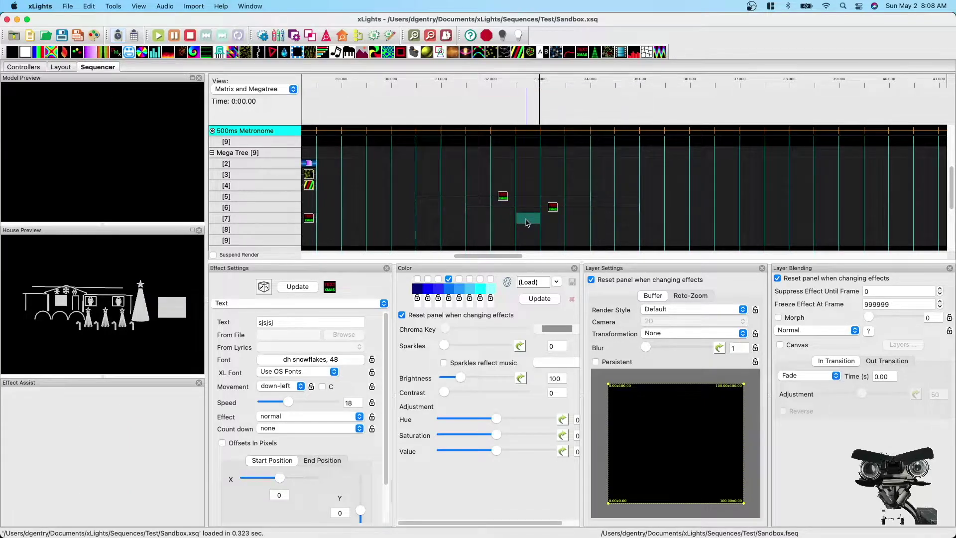
key("super+v")
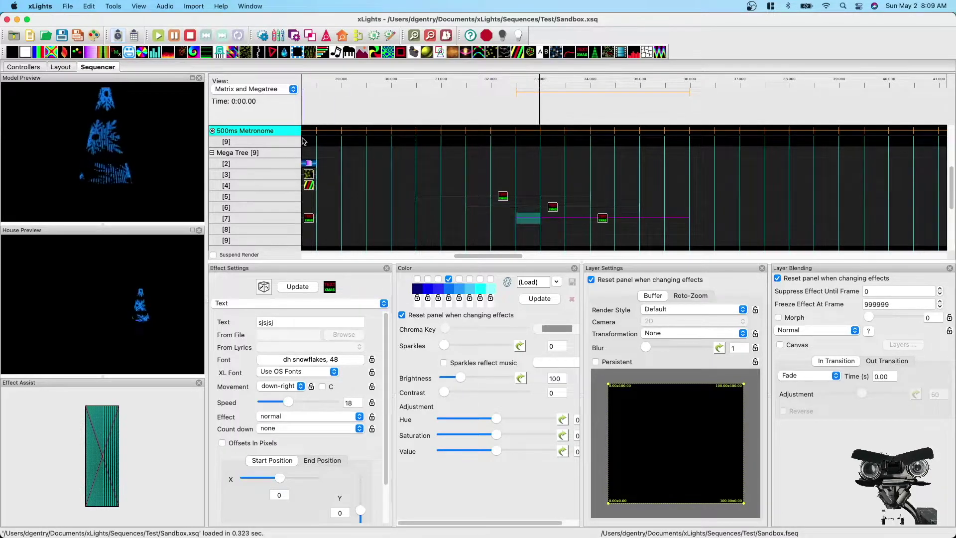
- Drop a Spirals effect on Mega Tree row [4] and load the Silver colour palette
left_click_drag(518, 52, 690, 188)
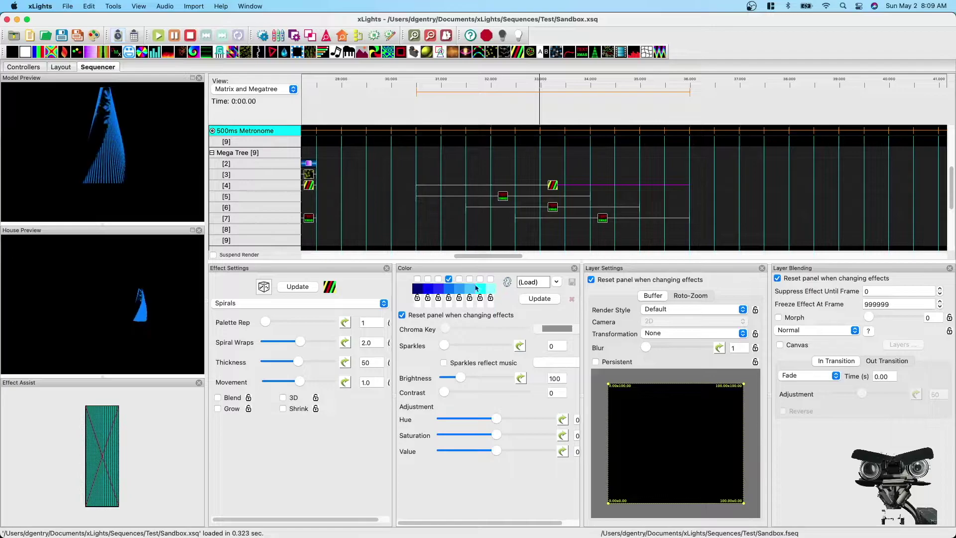
left_click(520, 283)
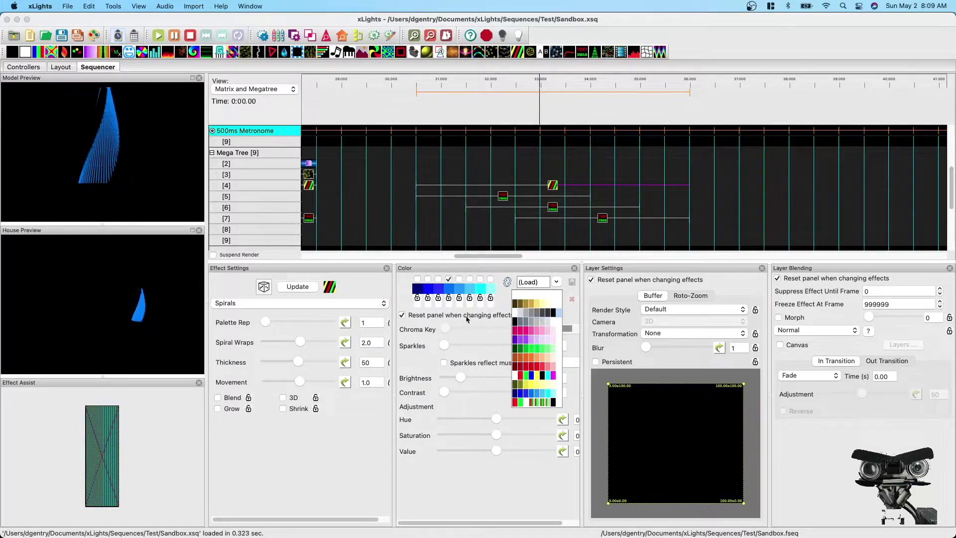
left_click(538, 324)
left_click(537, 323)
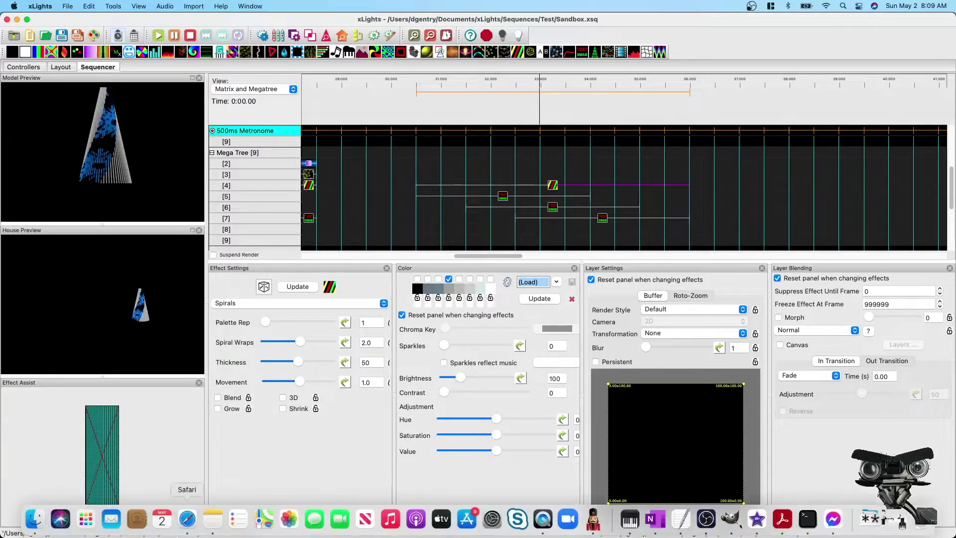
left_click(187, 518)
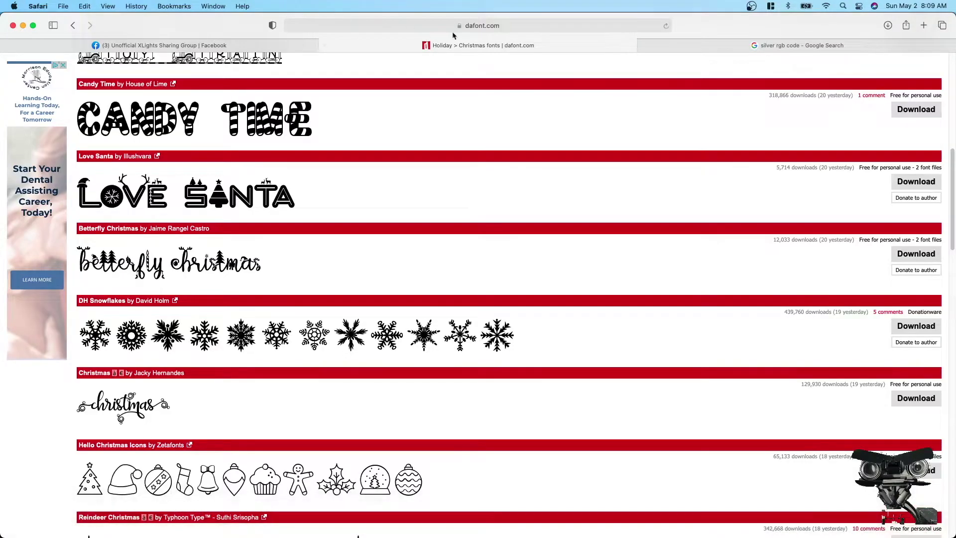
left_click(780, 46)
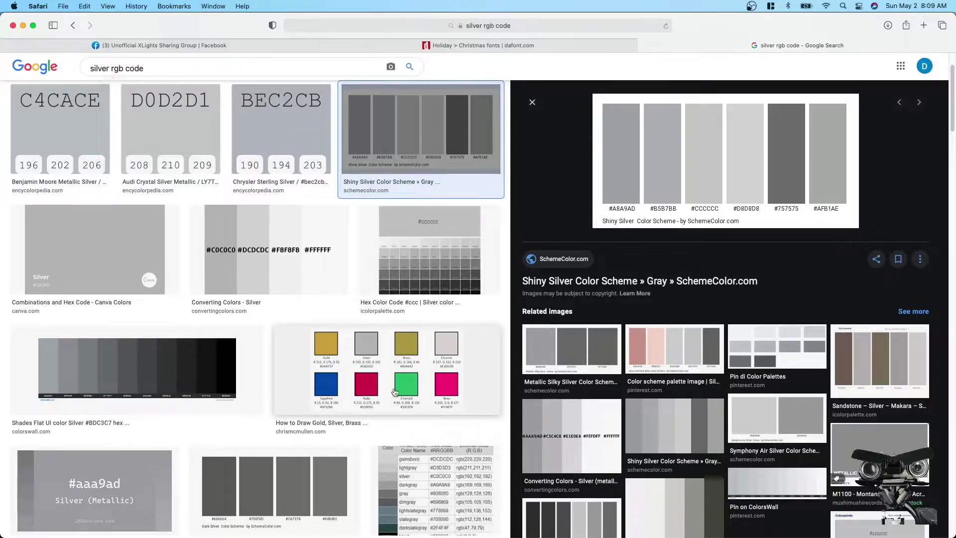
scroll(620, 282, "down", 3)
scroll(620, 281, "up", 3)
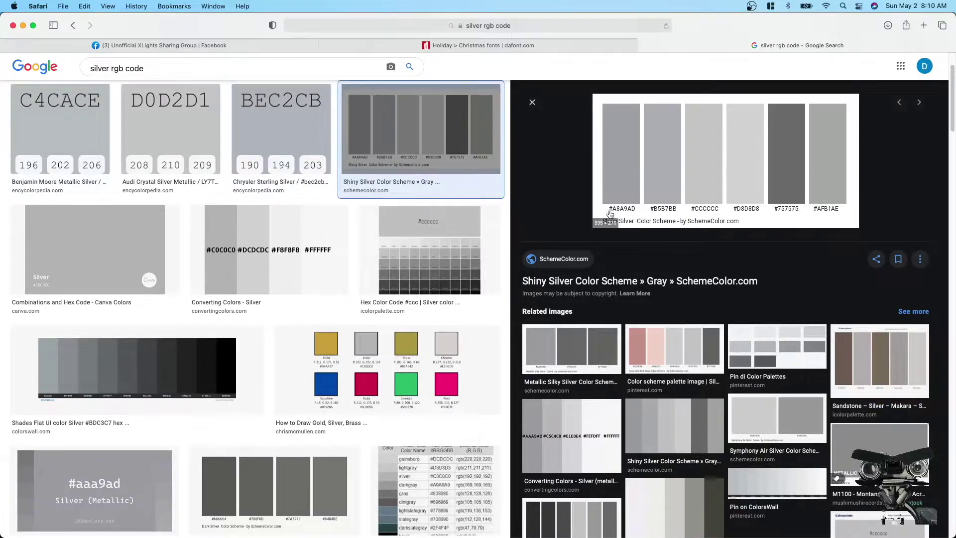
mouse_move(467, 529)
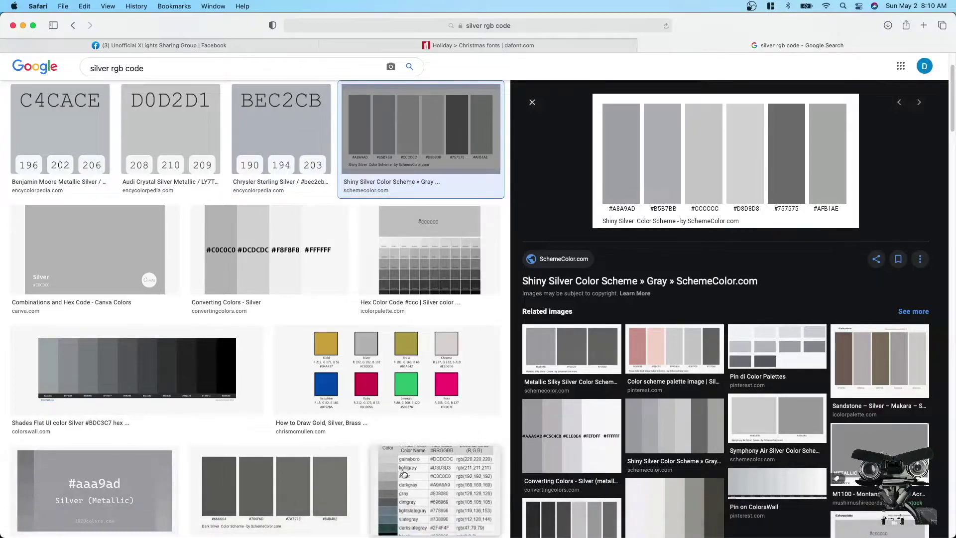
scroll(460, 340, "down", 8)
mouse_move(416, 533)
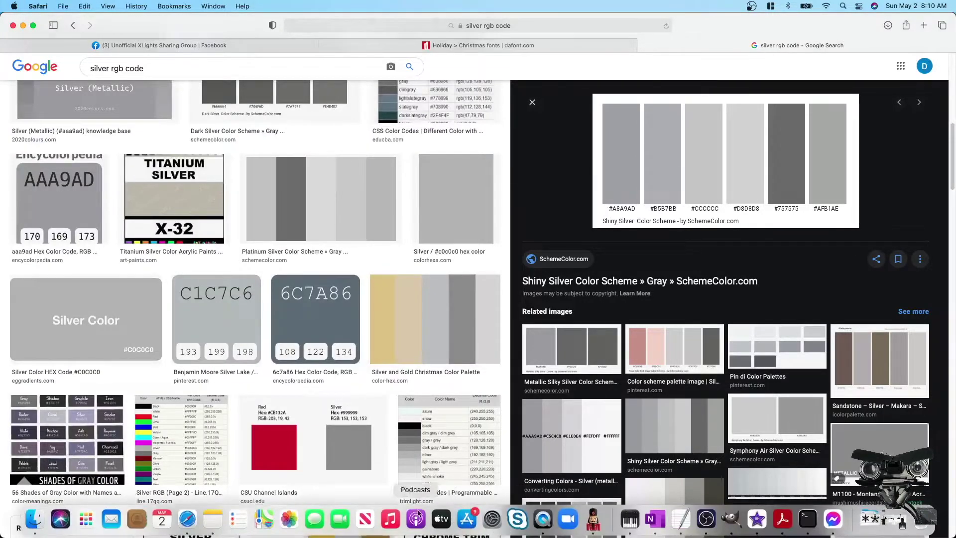
left_click(593, 519)
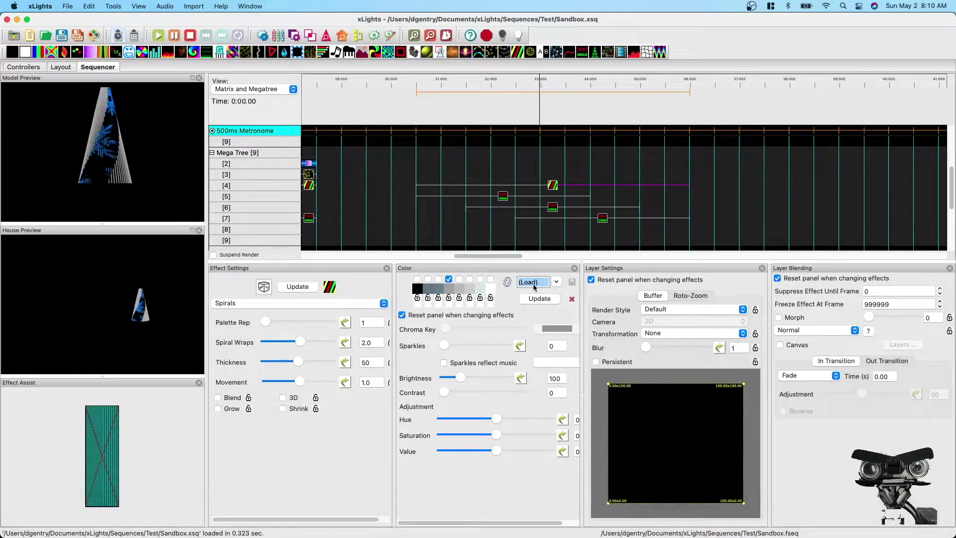
- Inspect a grey swatch's values in the Colors picker, then tick the fifth palette colour
left_click(425, 289)
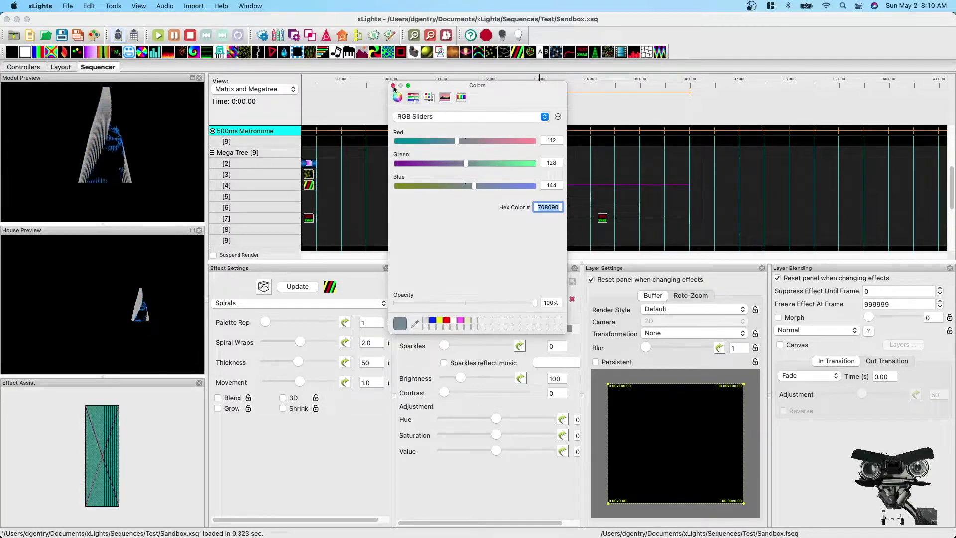
left_click(480, 332)
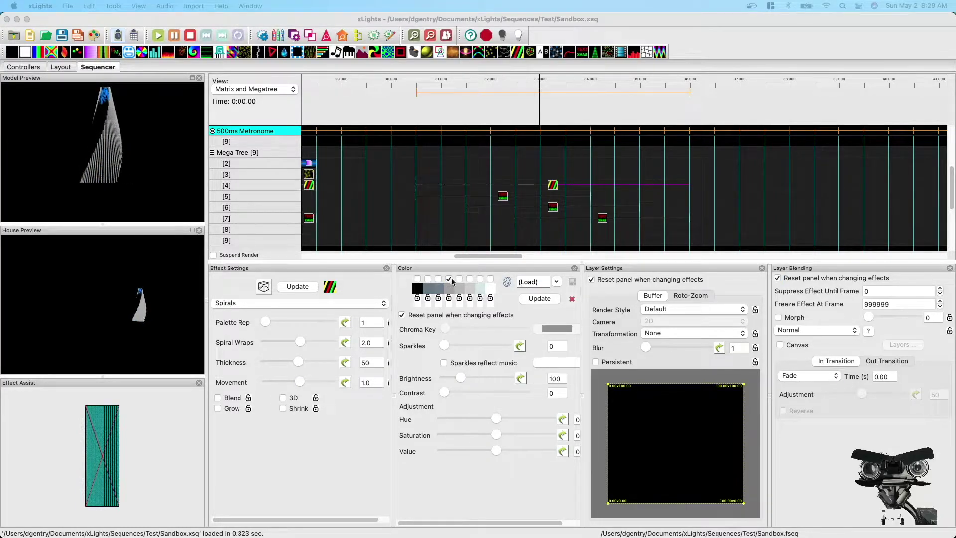
left_click(460, 279)
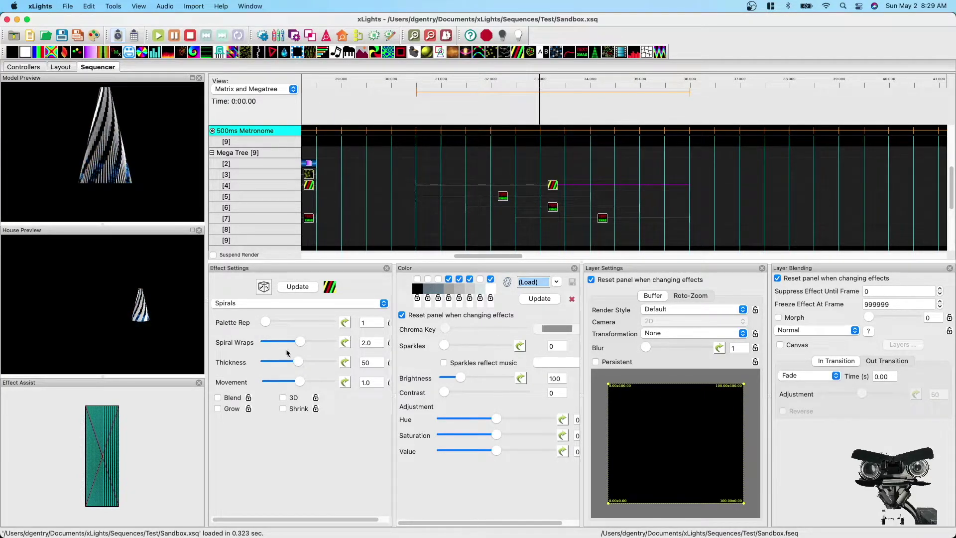
- Set the Spirals Thickness to 100 and Sparkles to 19
left_click_drag(299, 364, 335, 366)
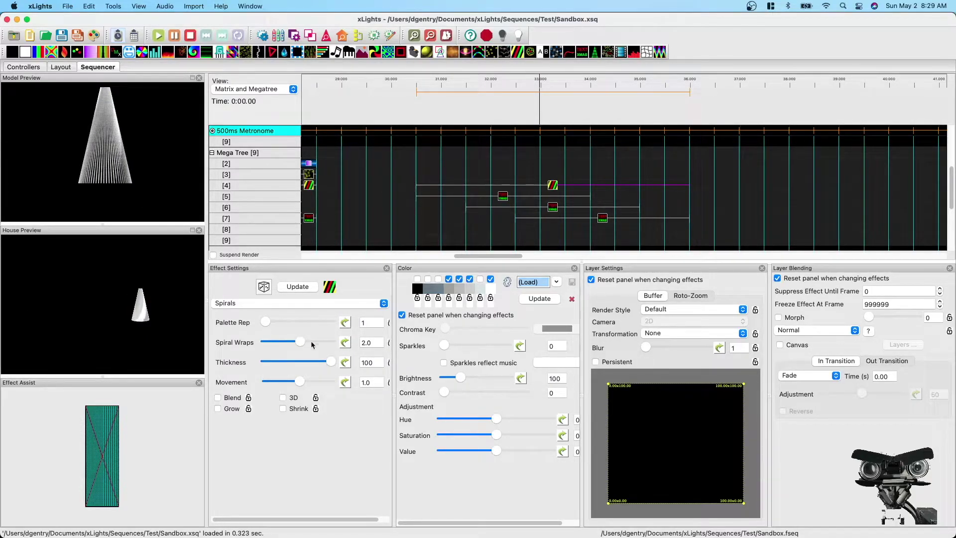
left_click_drag(445, 349, 451, 350)
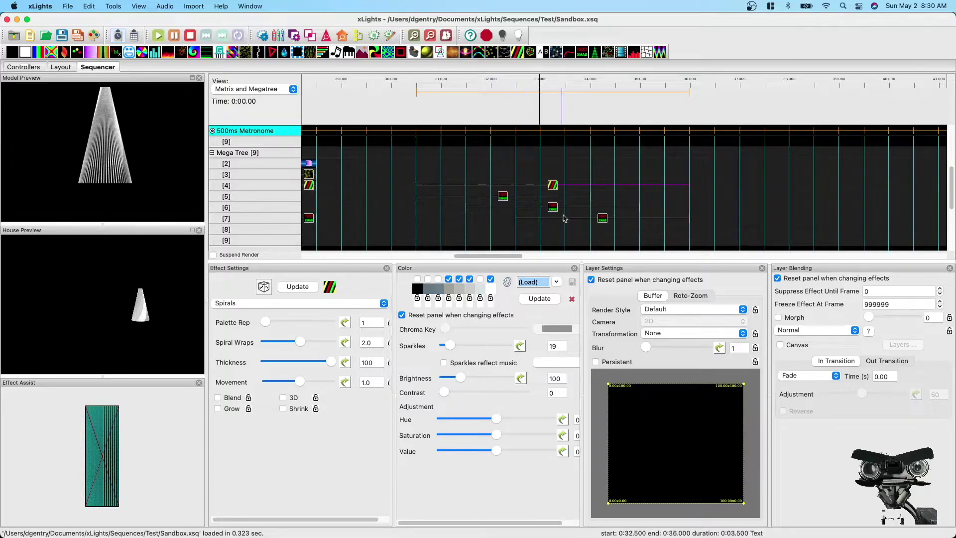
- Set the Spirals layer blending mode to '2 is True Unmask'
left_click(836, 331)
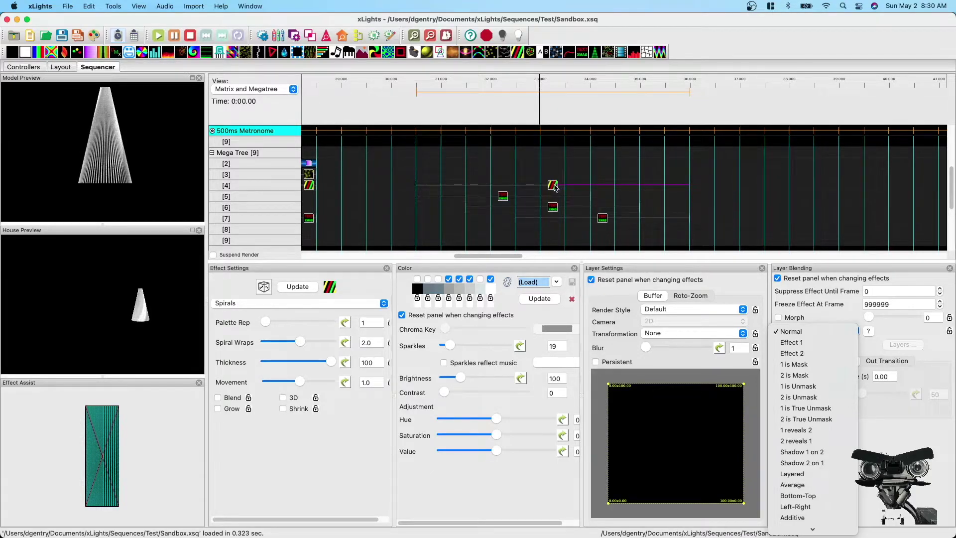
left_click(830, 419)
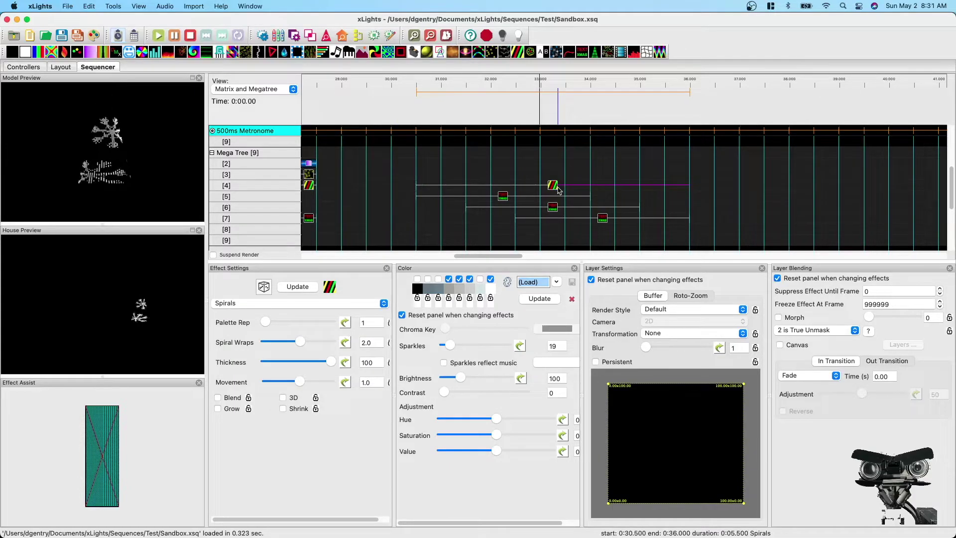
left_click(528, 283)
- Load the gold palette for the Spirals and turn off its eighth colour
left_click(532, 305)
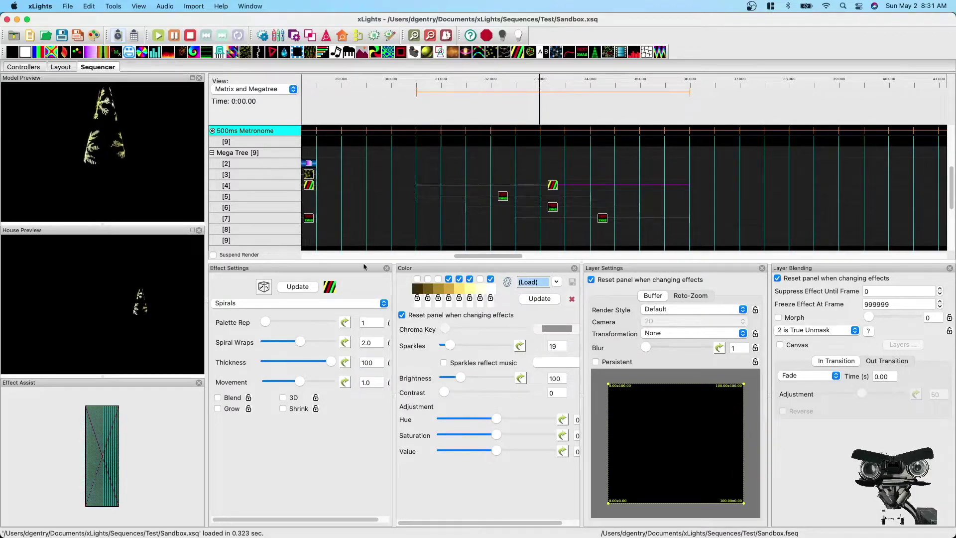
left_click(491, 279)
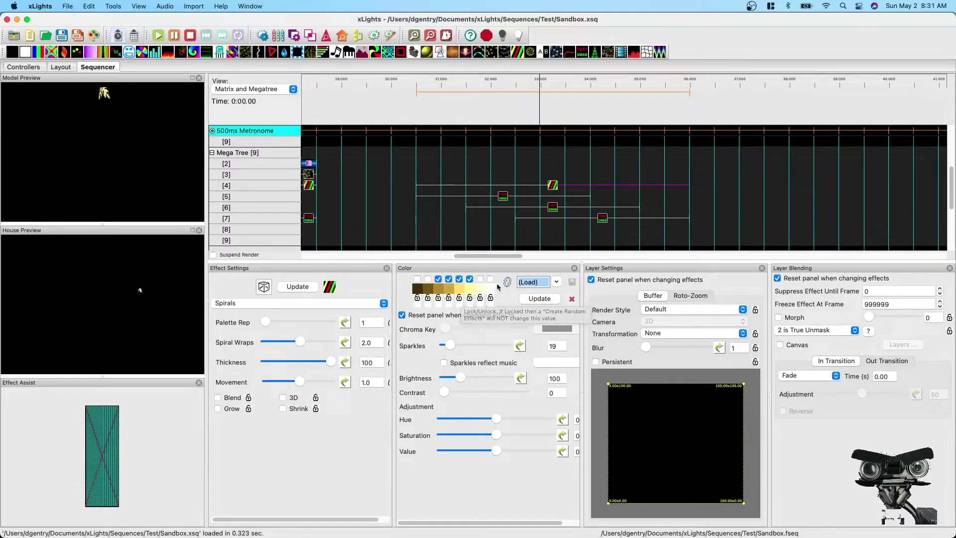
left_click(519, 281)
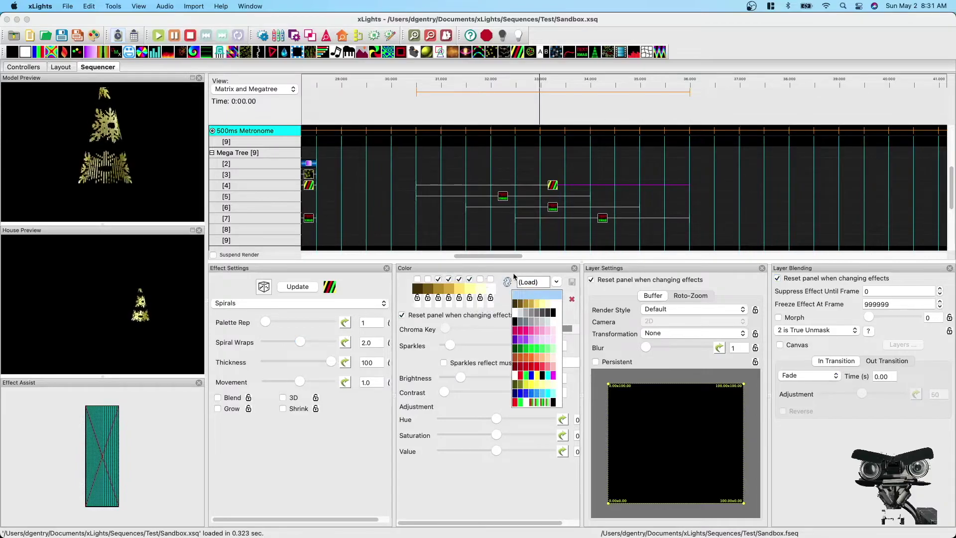
left_click(513, 273)
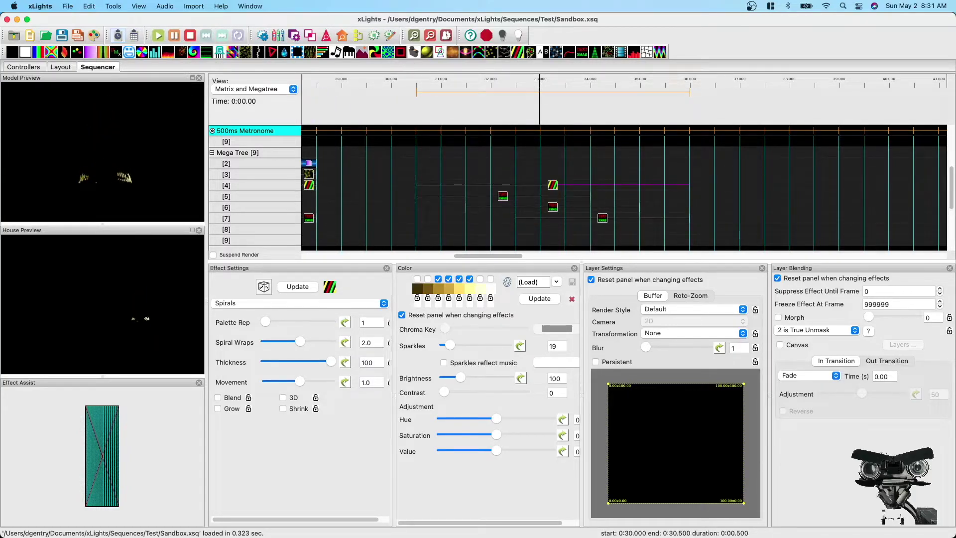
left_click_drag(491, 52, 690, 178)
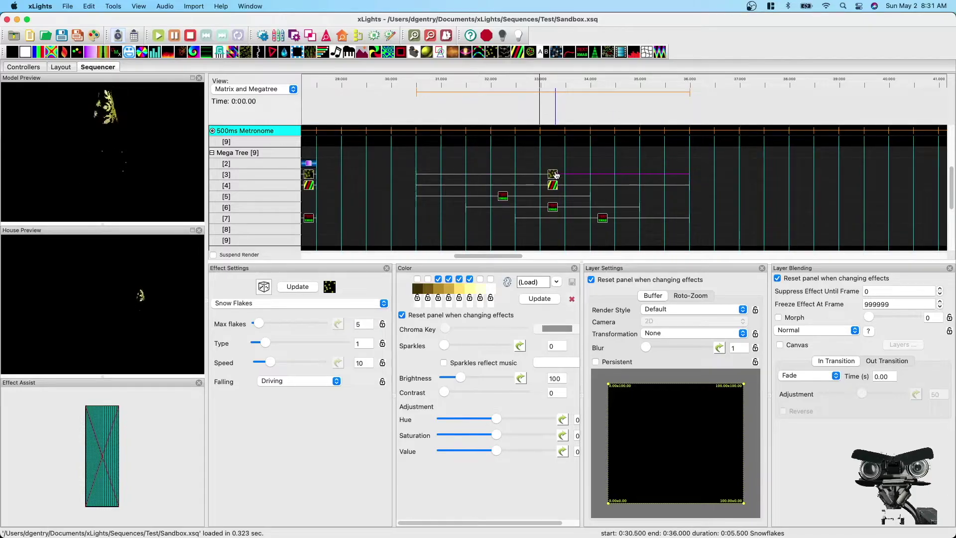
- Load the blue palette for the Snow Flakes effect and raise Max flakes to 19
left_click(542, 282)
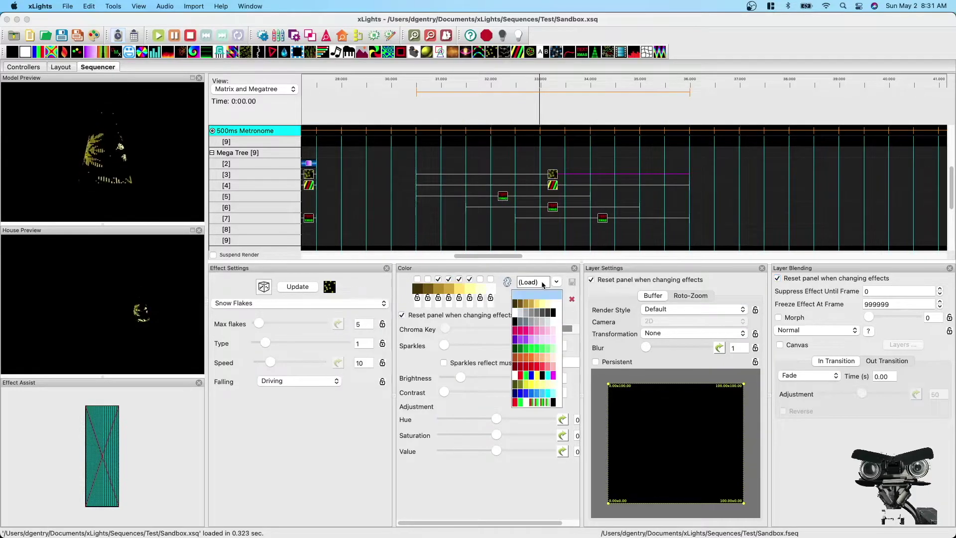
left_click(530, 394)
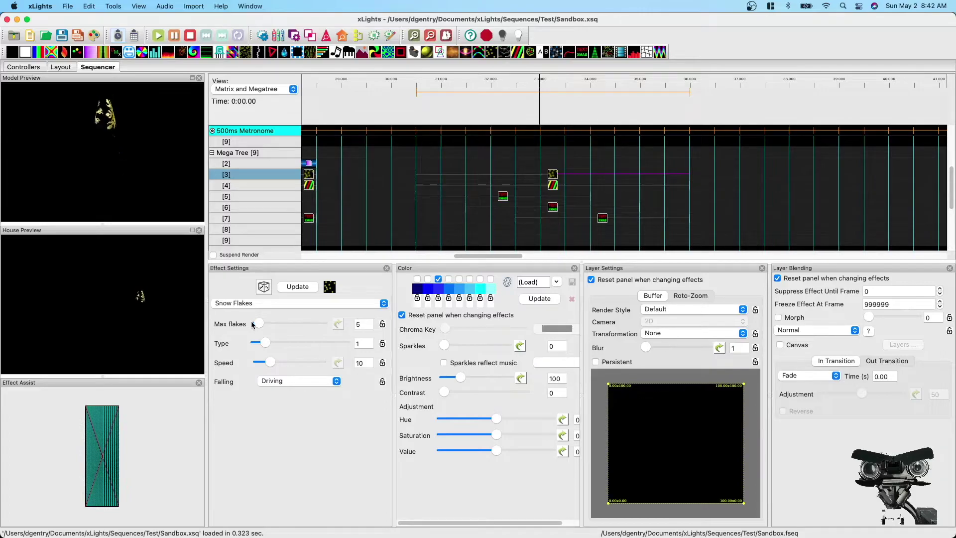
left_click_drag(254, 324, 261, 328)
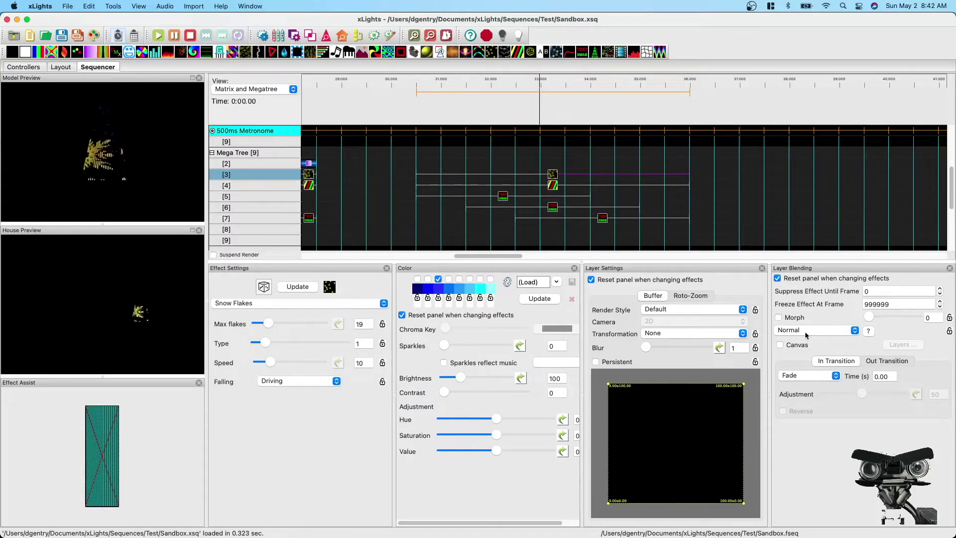
- Set the Snow Flakes layer blending mode to '2 reveals 1'
mouse_move(808, 333)
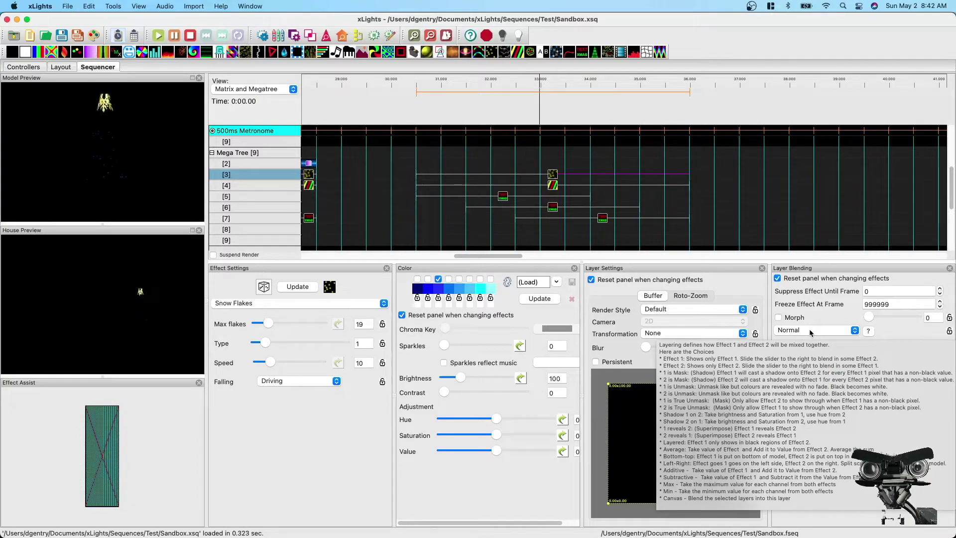
left_click(809, 329)
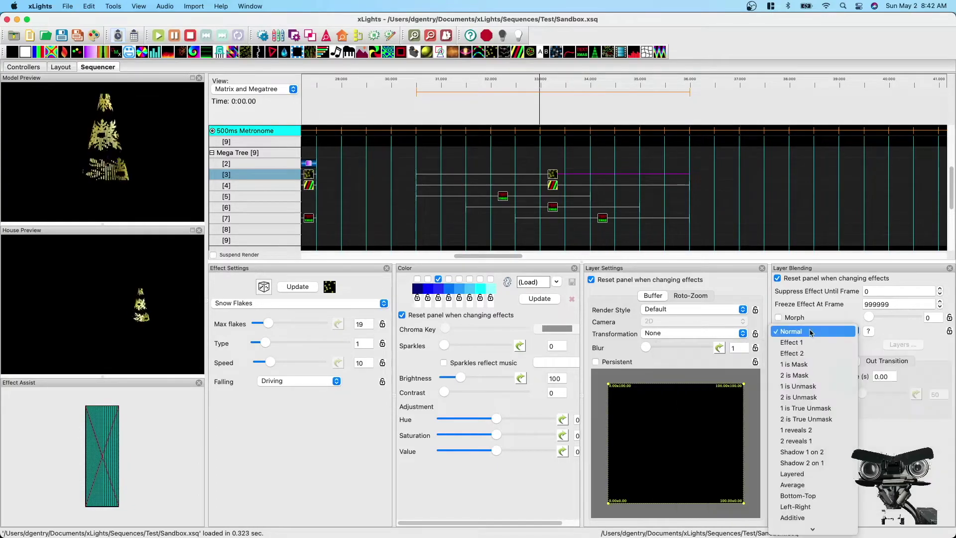
left_click(818, 445)
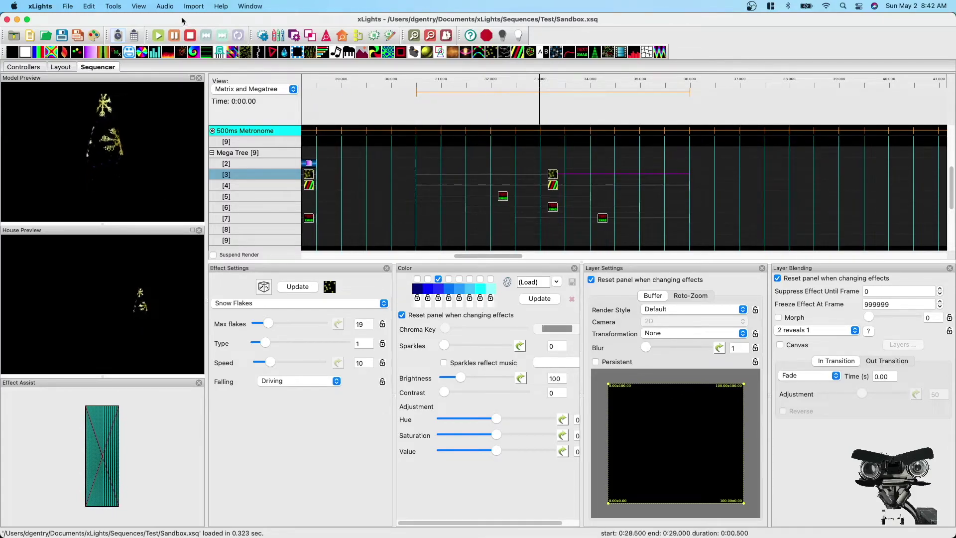
left_click_drag(90, 52, 687, 167)
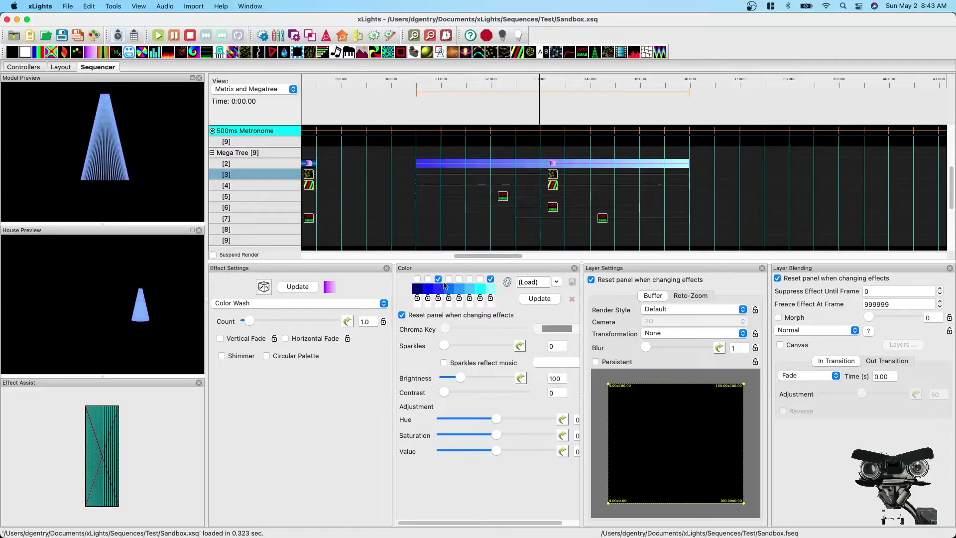
- Turn off the Color Wash's eighth palette colour and enable Vertical and Horizontal Fade
left_click(491, 280)
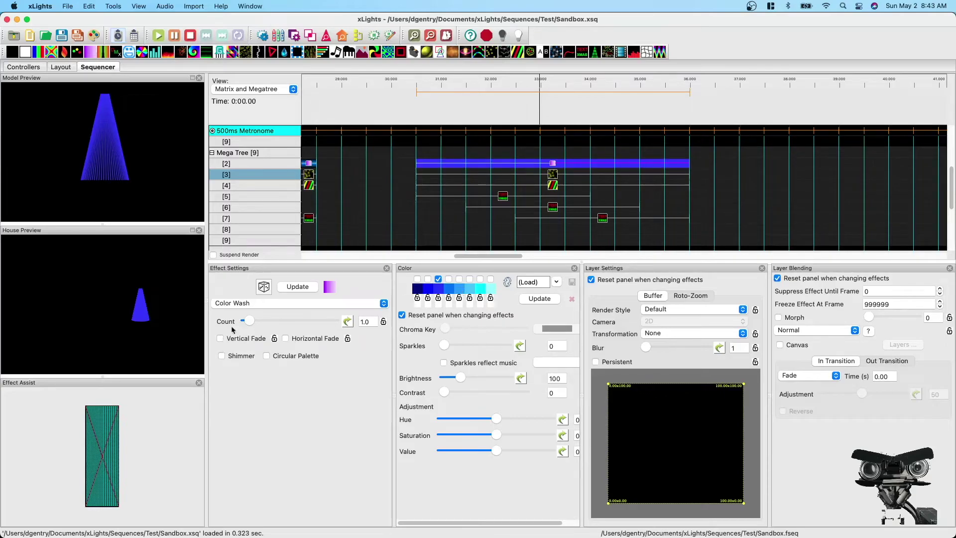
left_click(221, 339)
left_click(286, 338)
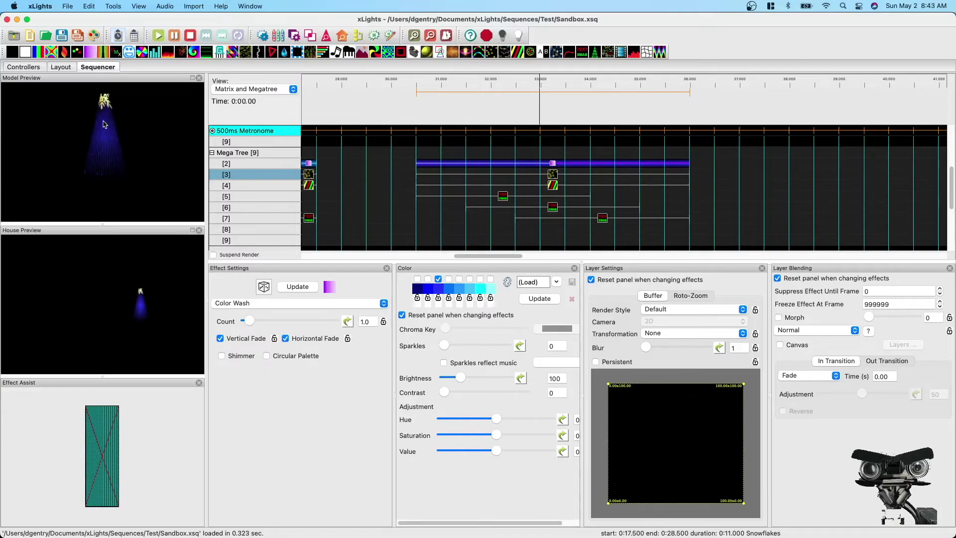
- Set the Color Wash layer blending mode to '2 reveals 1'
left_click(816, 331)
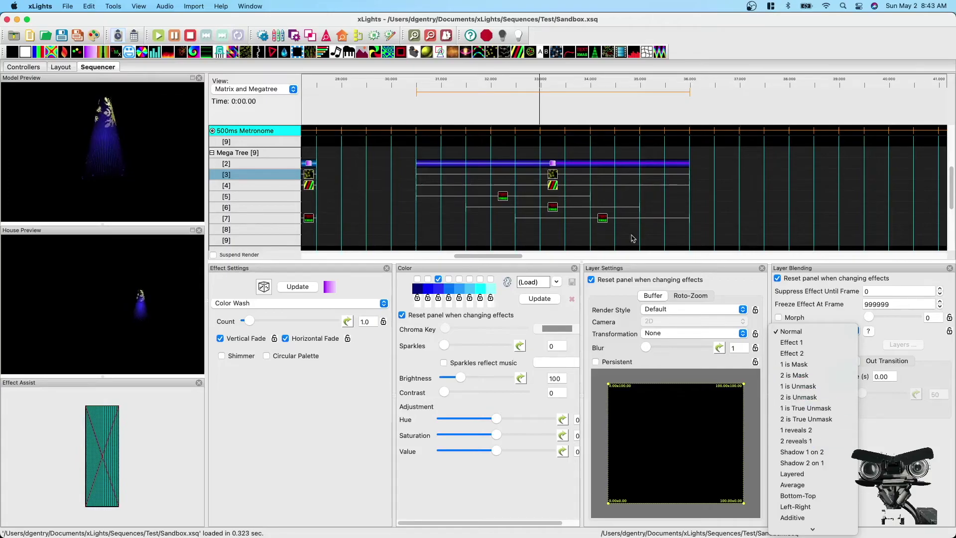
left_click(796, 440)
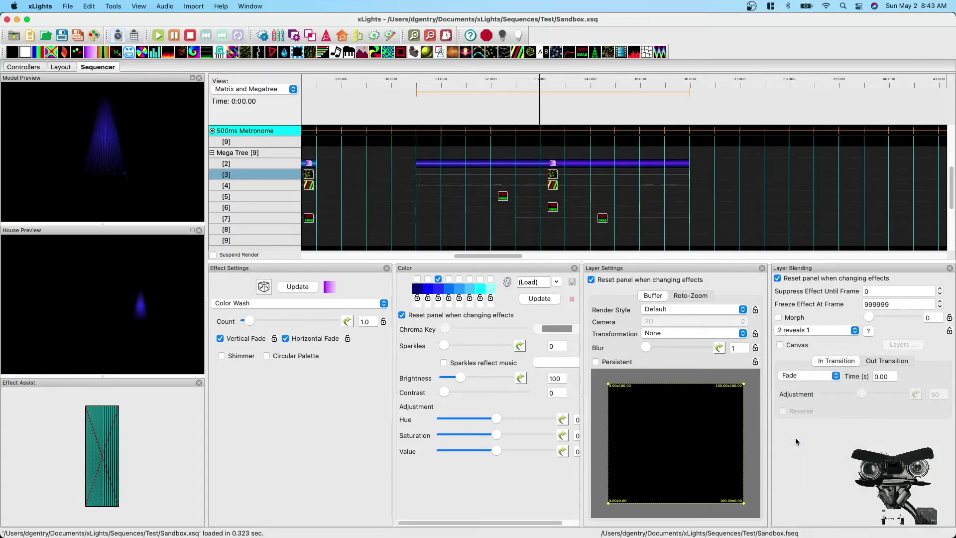
left_click(553, 186)
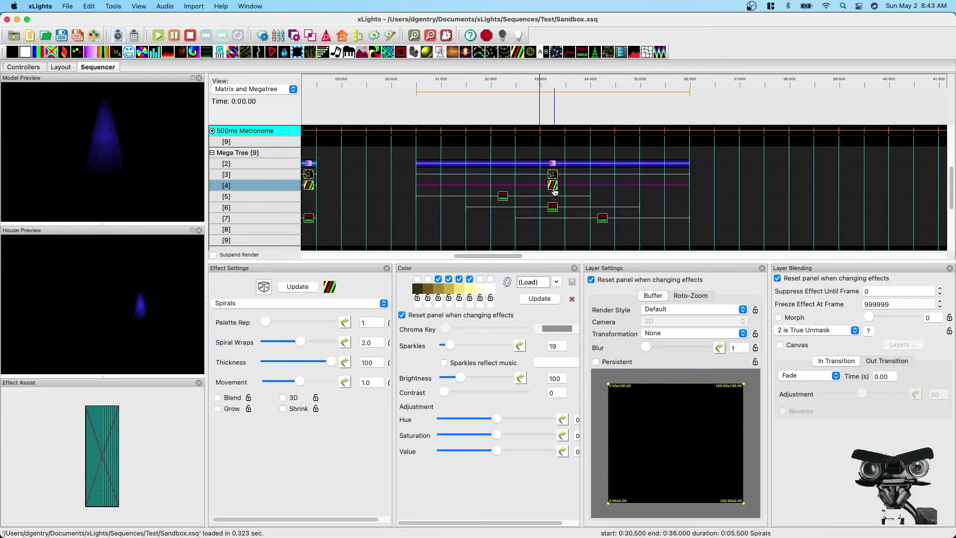
- Load the black-and-grey palette for the layer 4 Spirals, turning off colours six and three
left_click(527, 282)
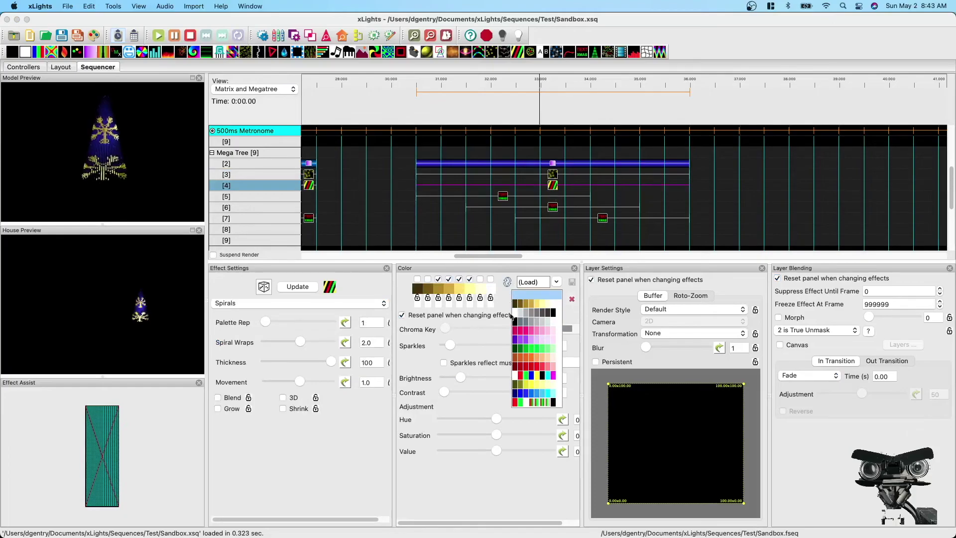
left_click(542, 323)
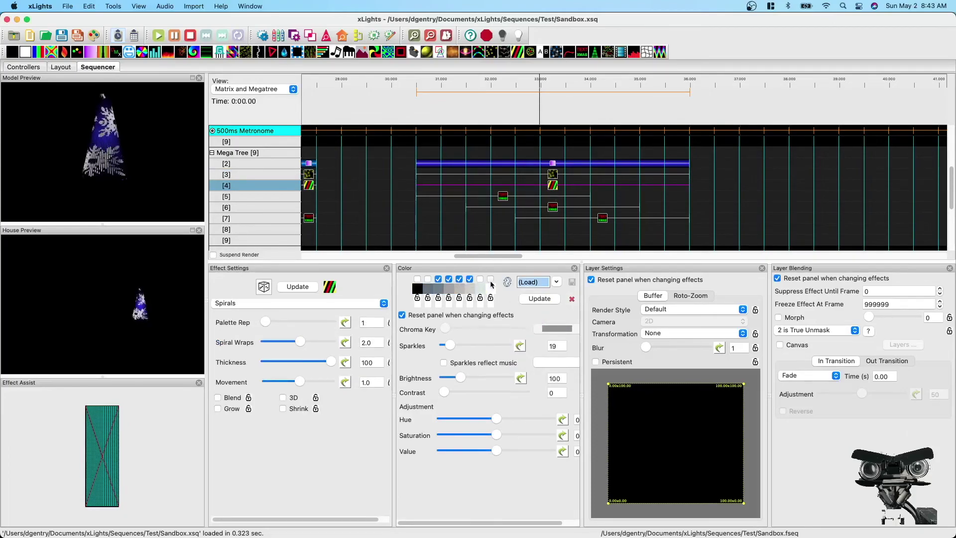
left_click(470, 280)
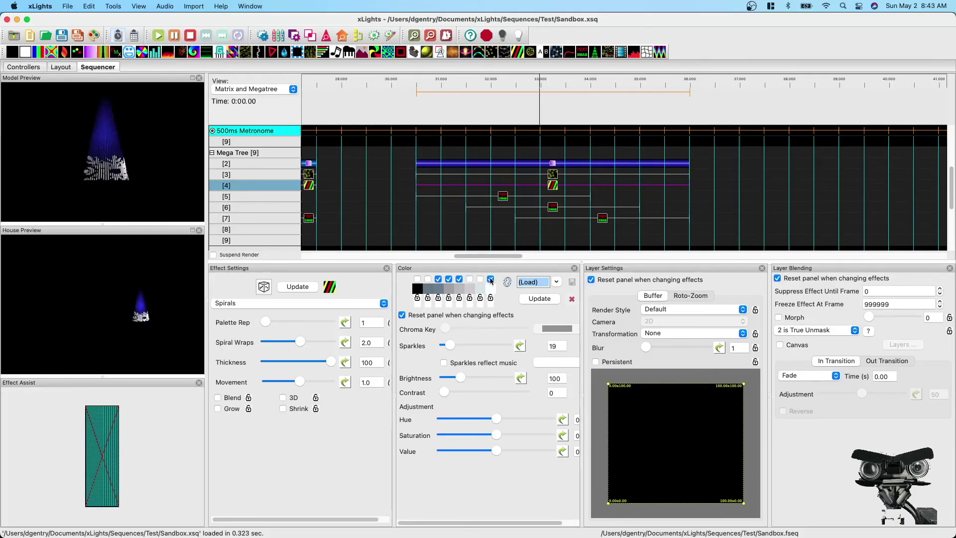
left_click(439, 280)
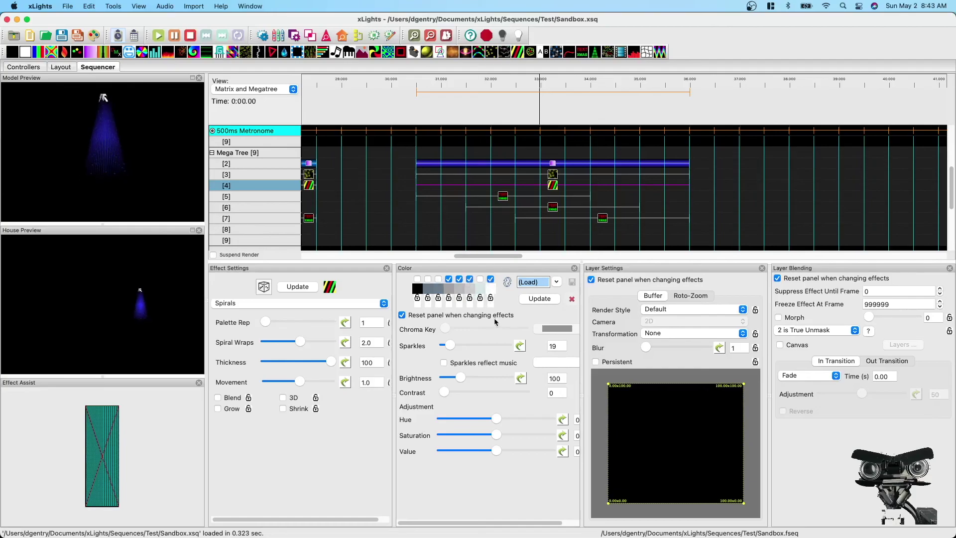